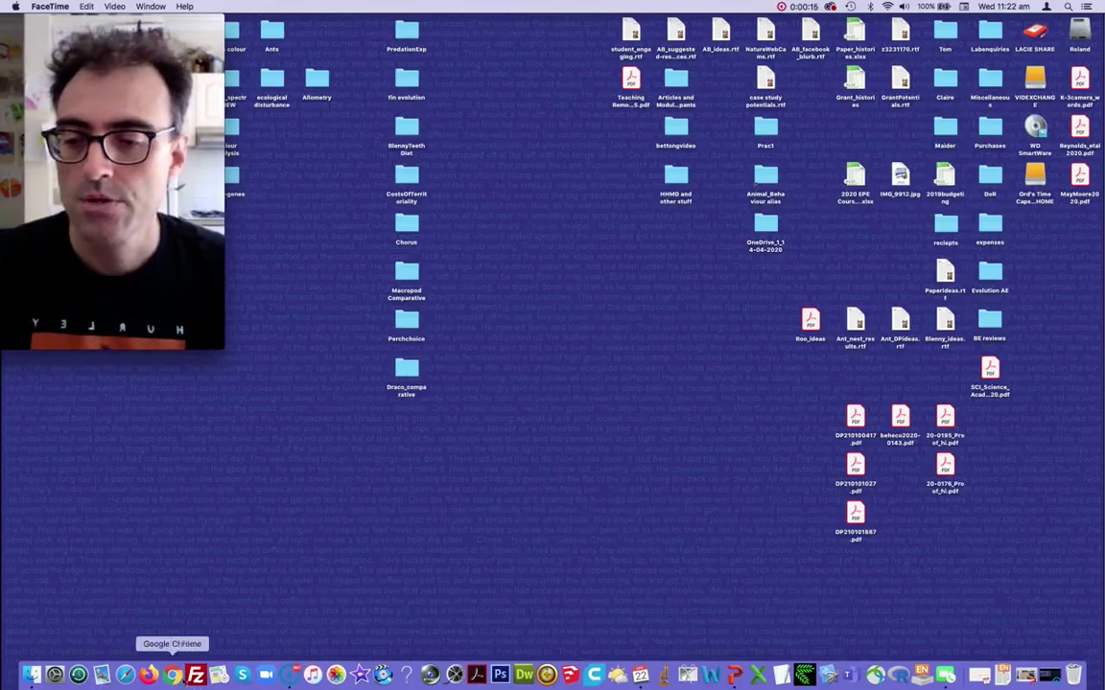
Step: Open Google Chrome and search Google for "unsw zoom"
left_click(173, 674)
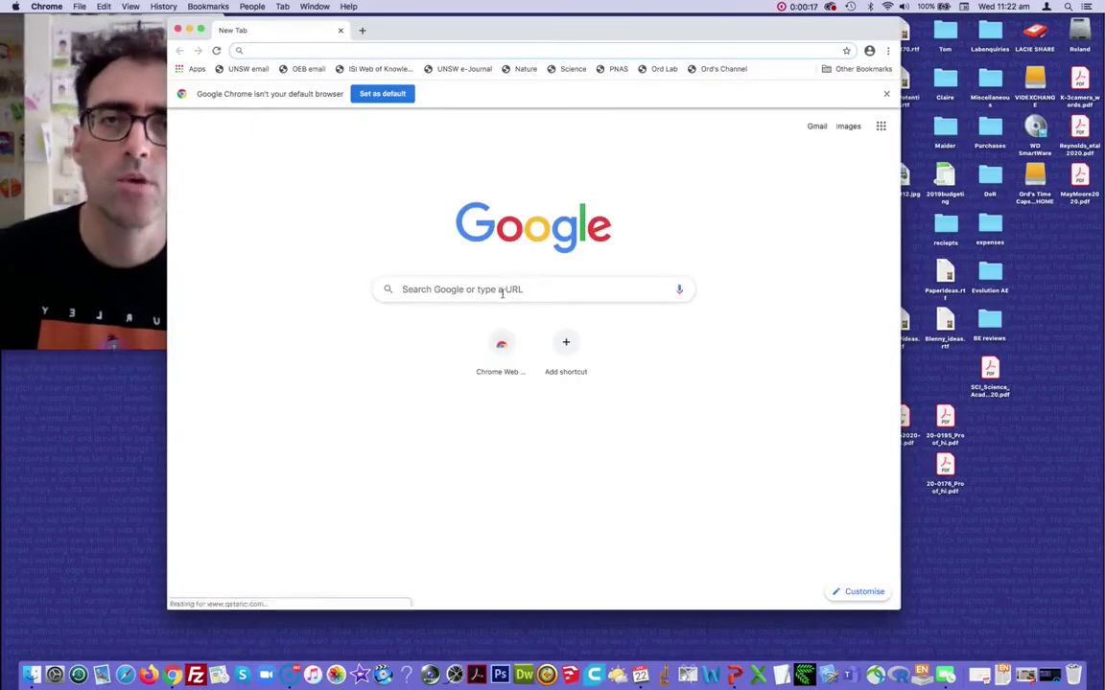
left_click(503, 292)
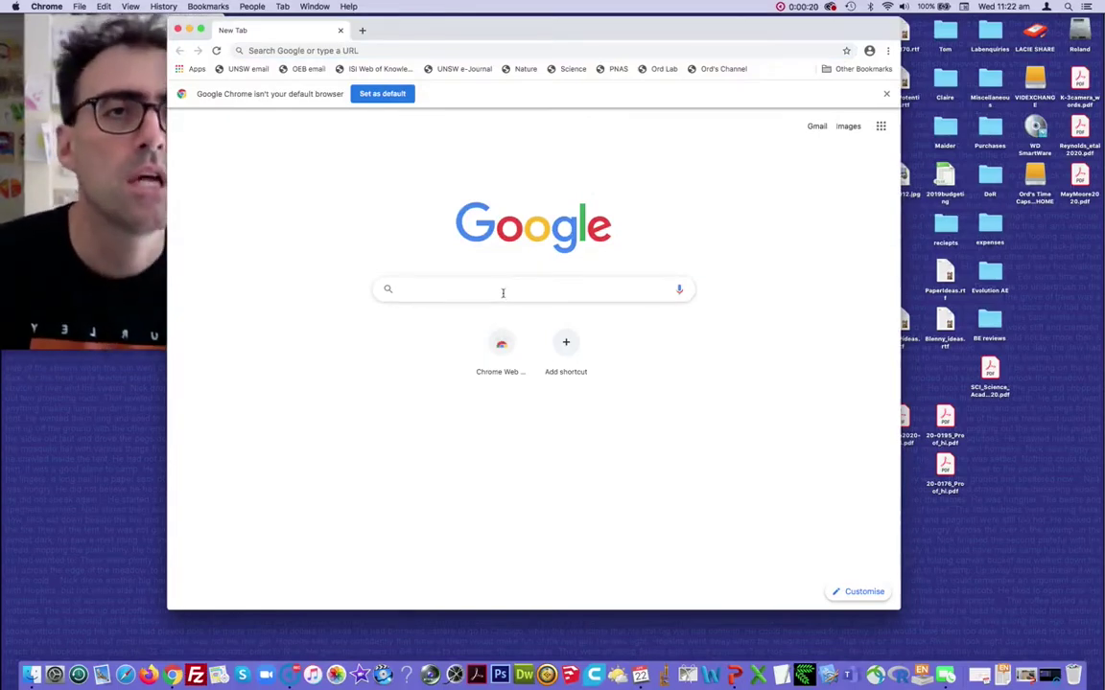
type("u")
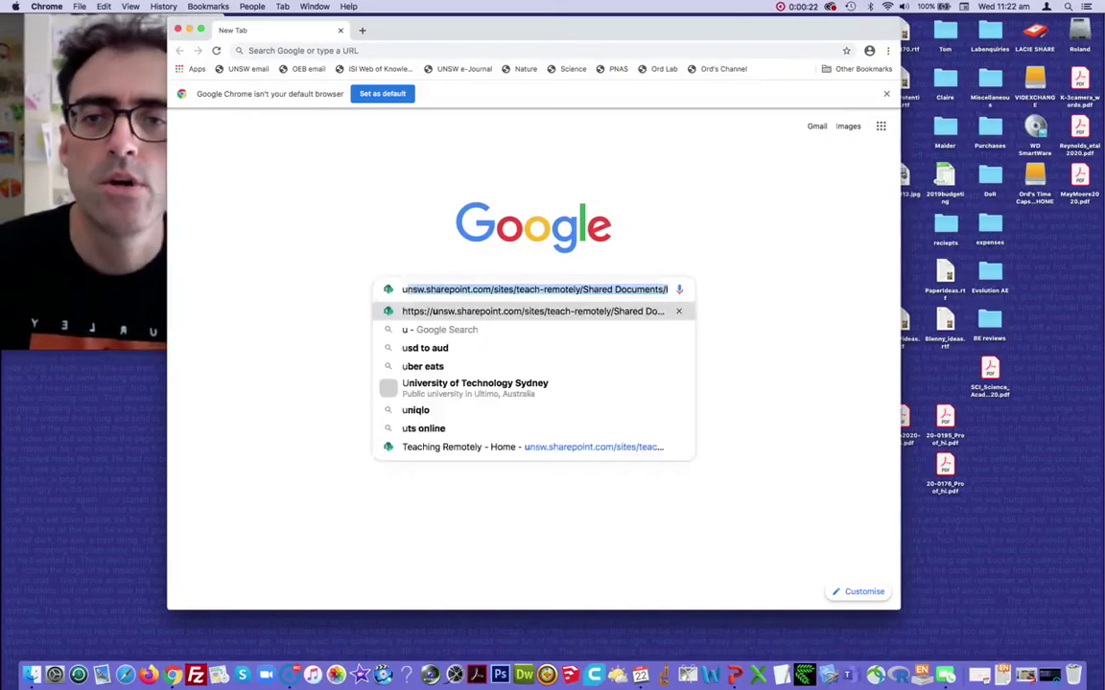
type("nsw ")
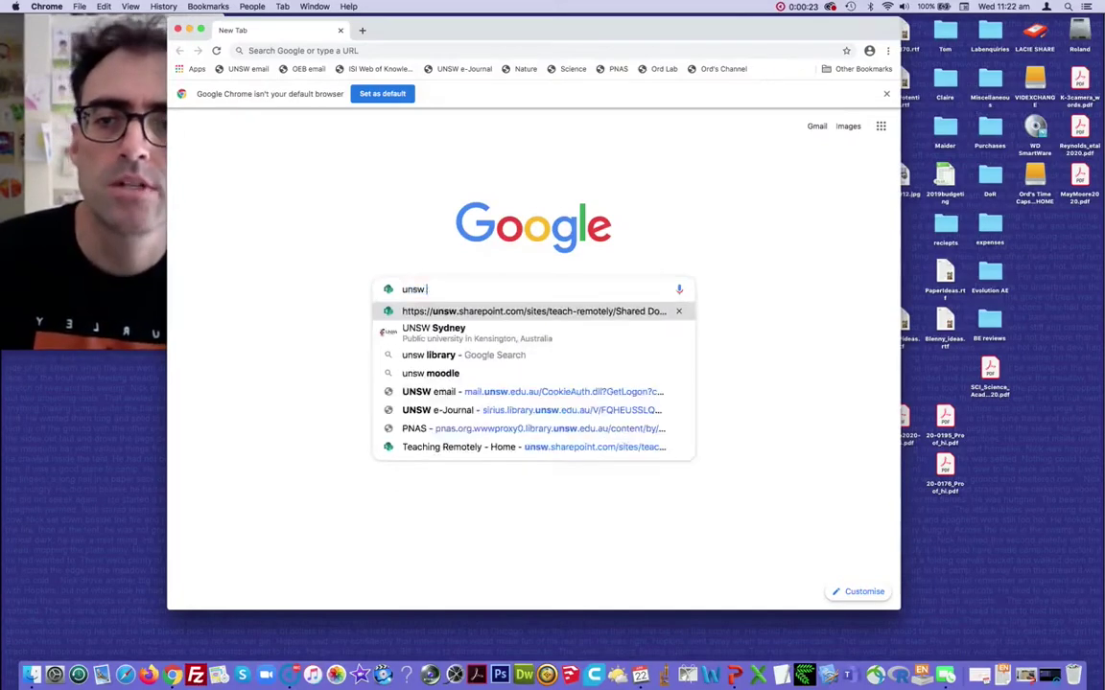
type("zoom")
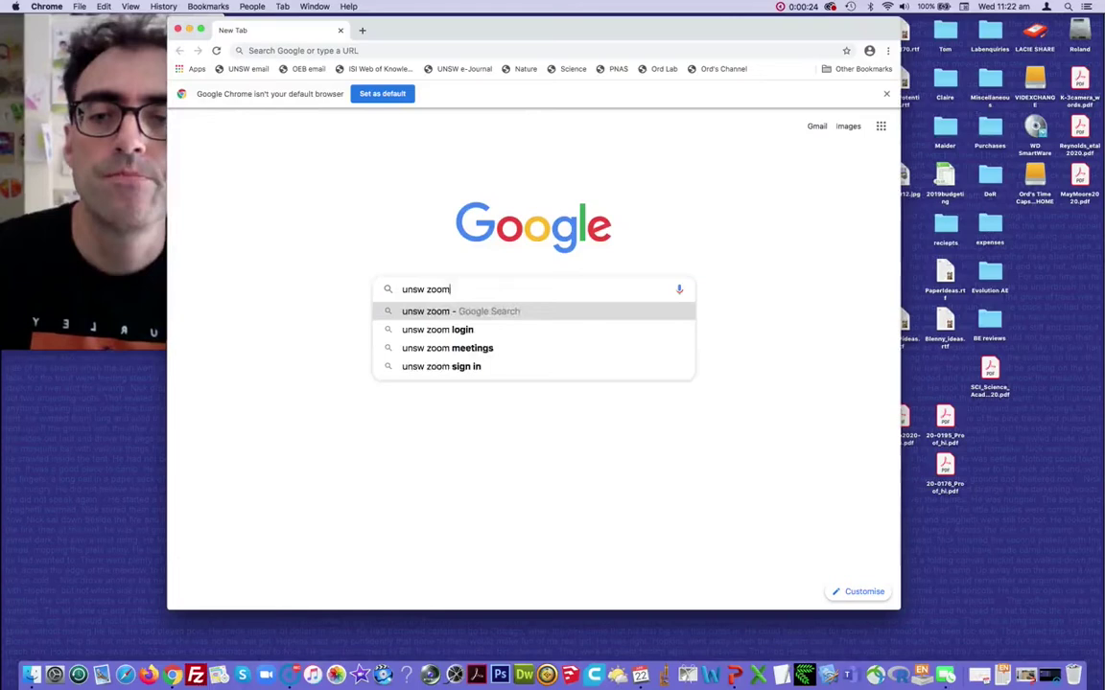
key("Return")
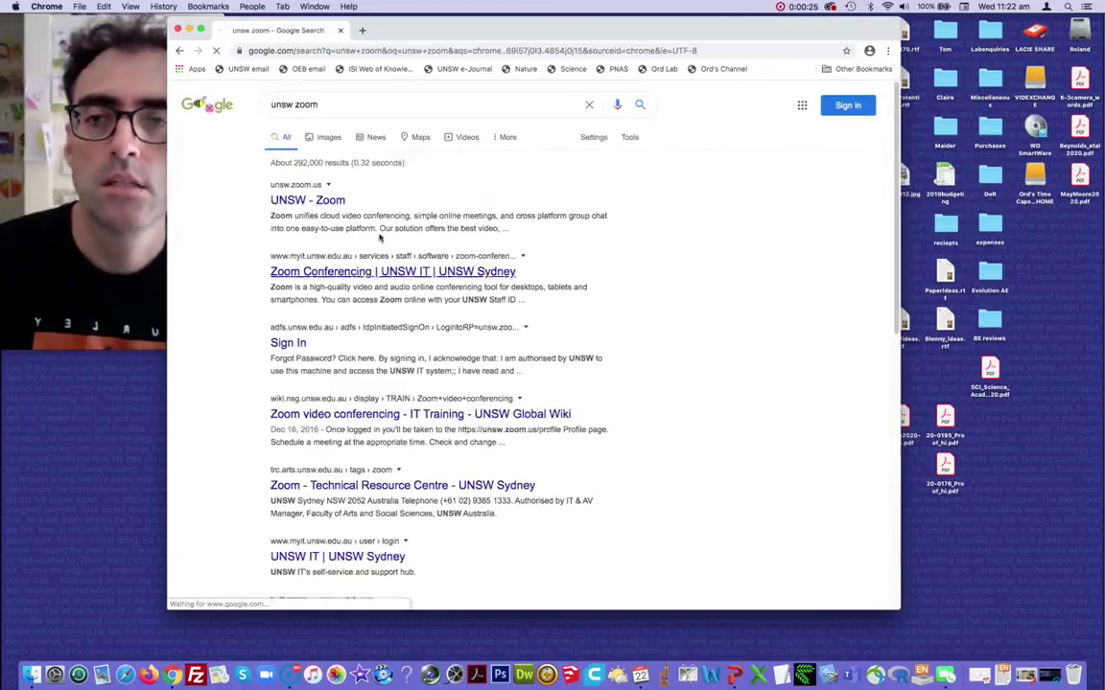
Step: Open the UNSW Zoom site's Meetings Client download page, and close the browser window after viewing it
left_click(311, 202)
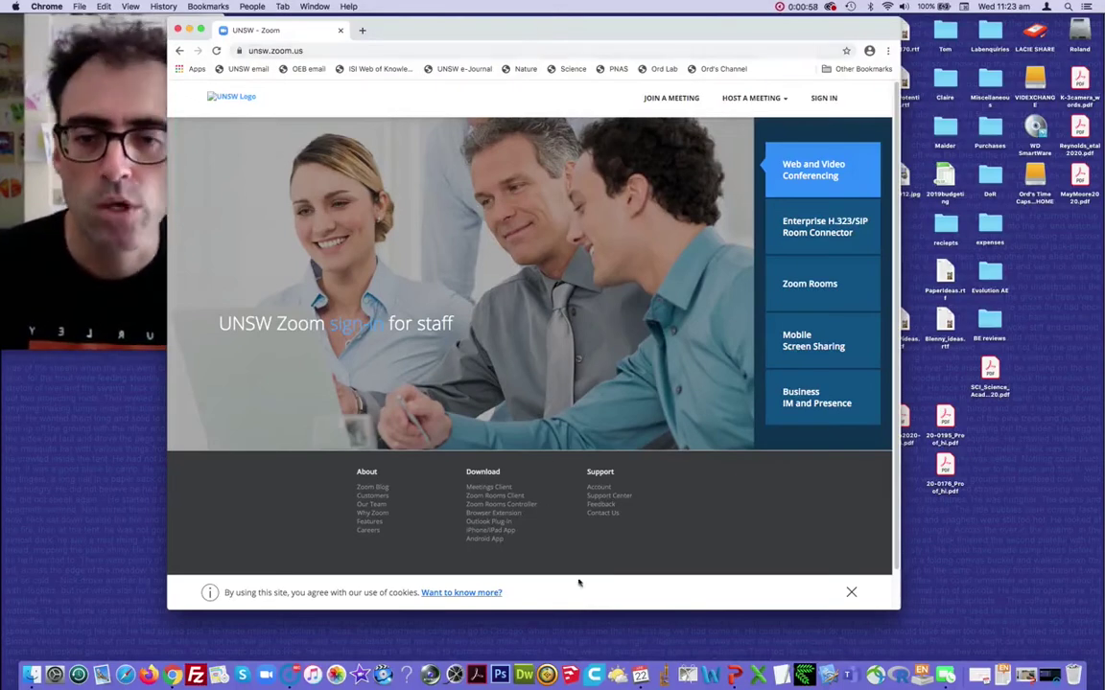
left_click(489, 488)
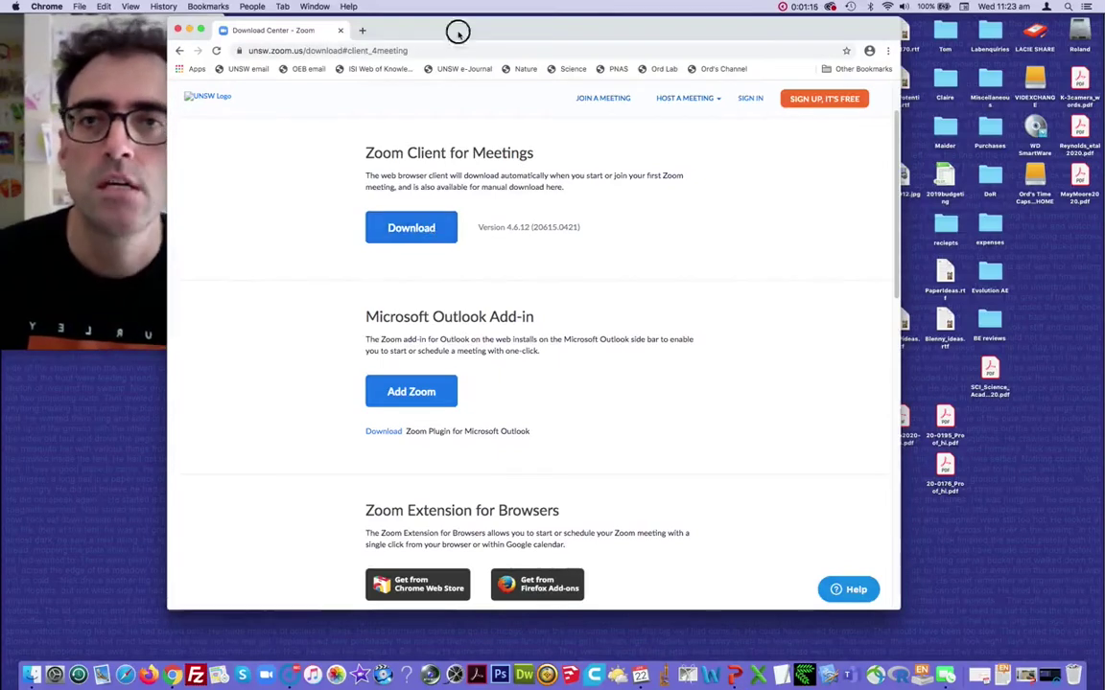
key("super+q")
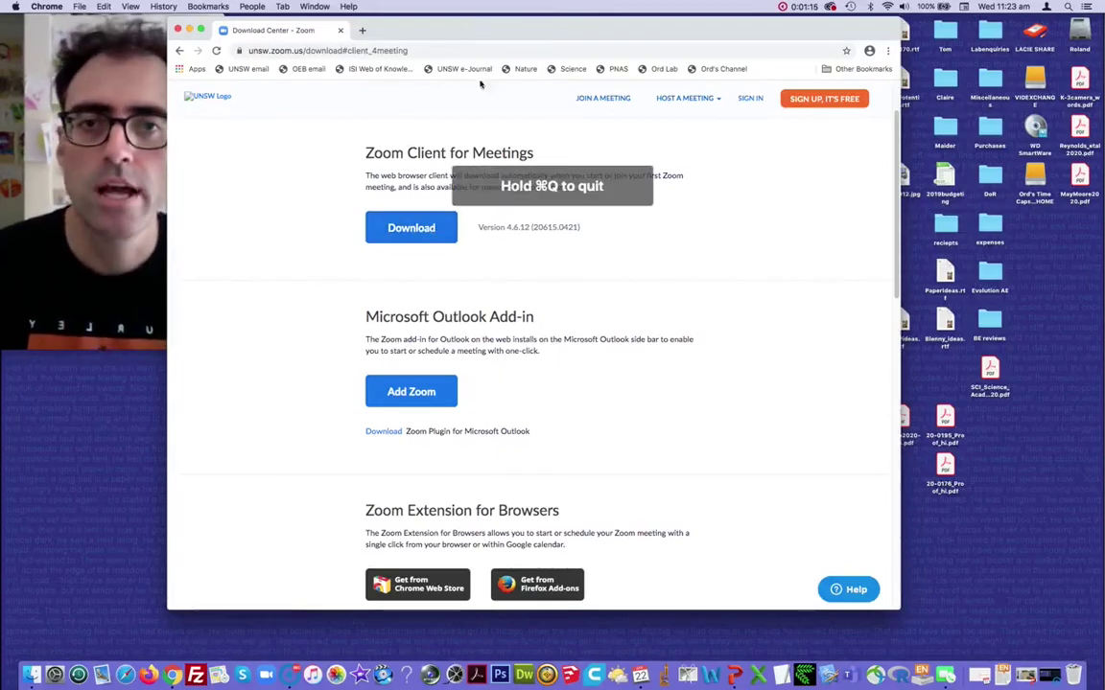
left_click(179, 30)
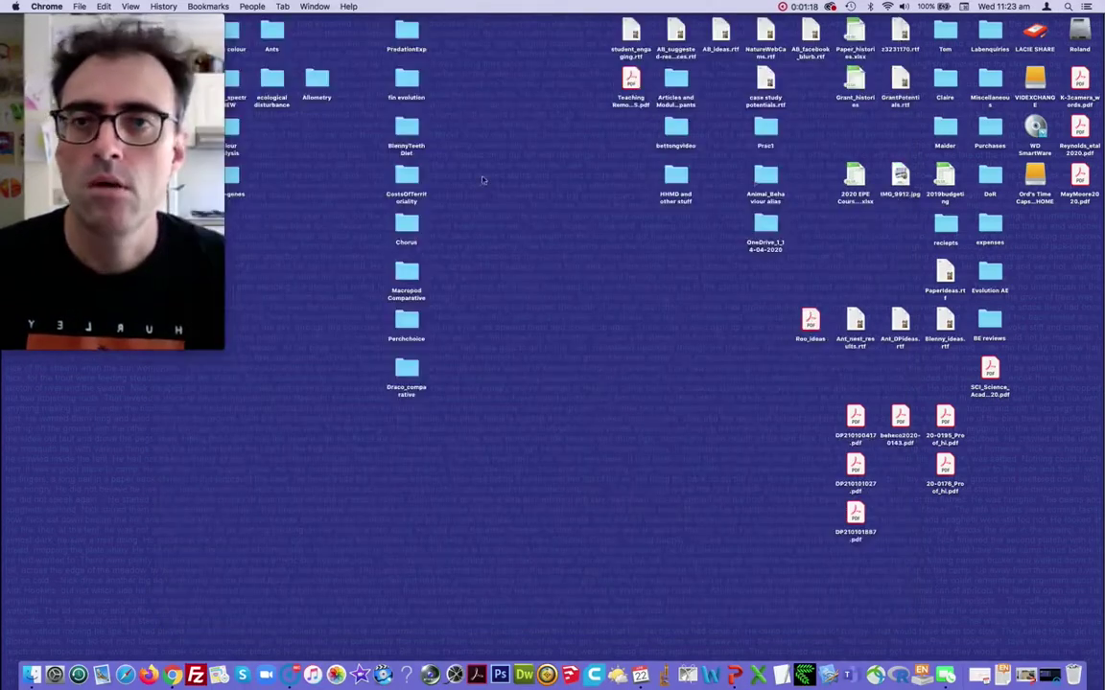
Step: Open the Zoom client and start an SSO sign-in with the company domain "unsw", moving the university sign-in window clear of the webcam view
left_click(267, 677)
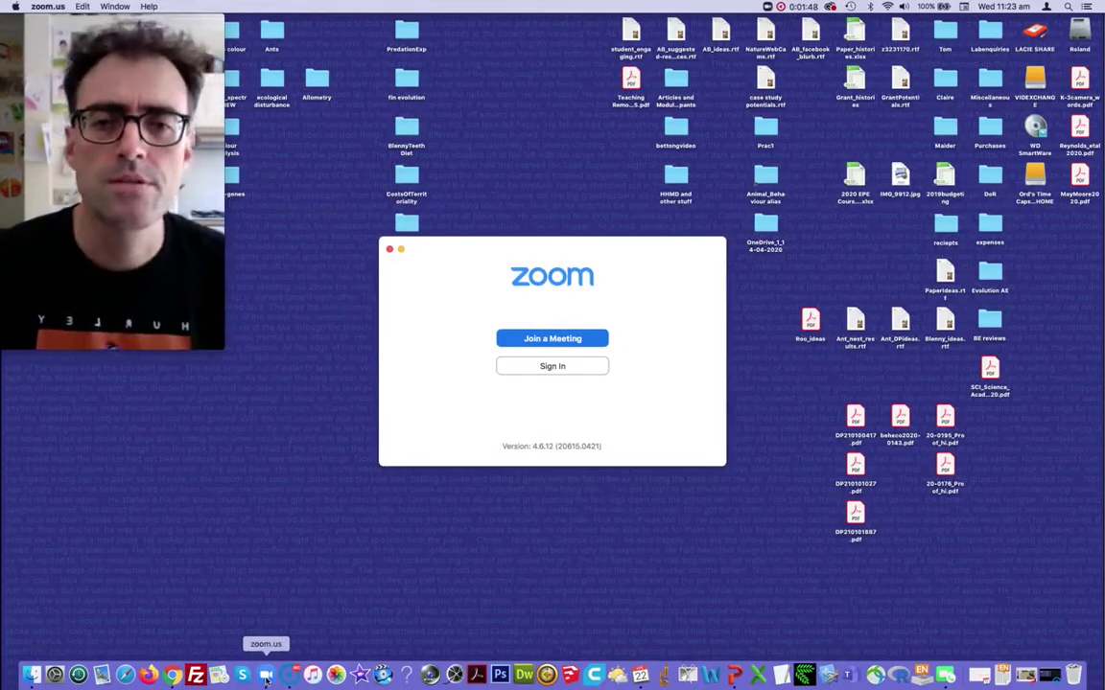
left_click(560, 368)
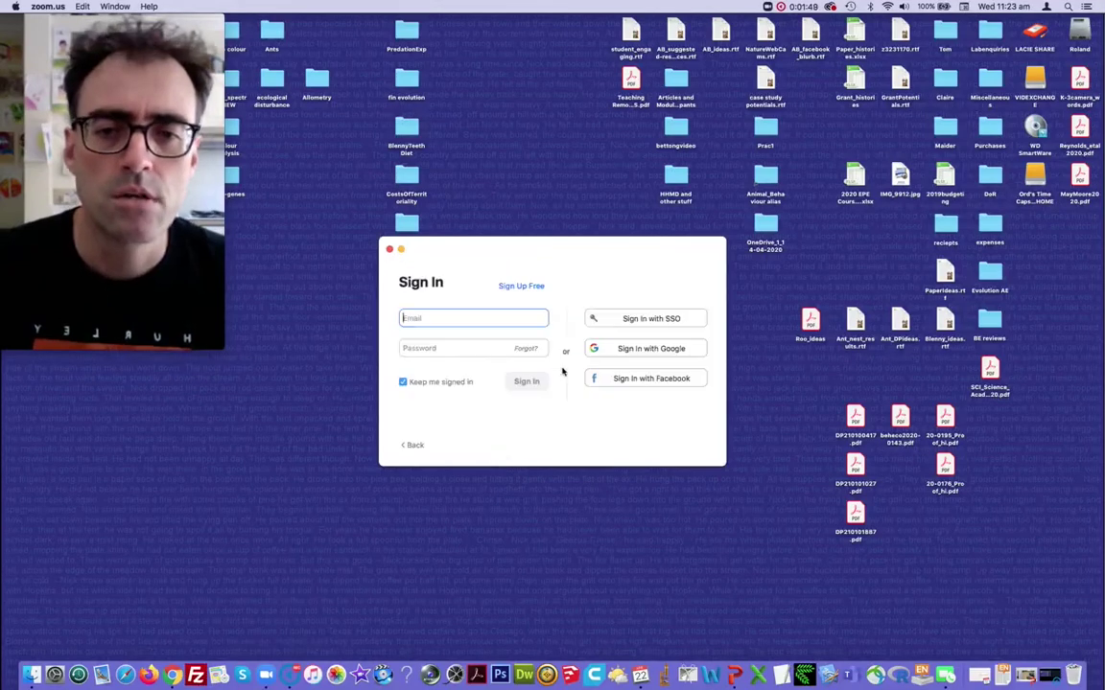
left_click(662, 323)
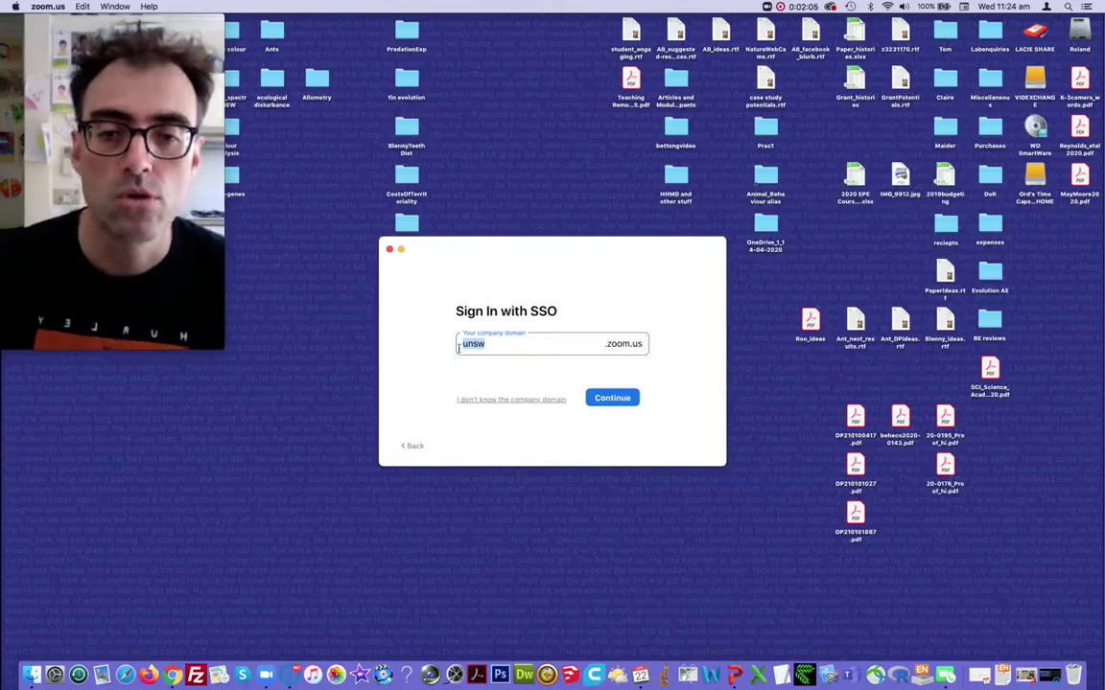
left_click(612, 398)
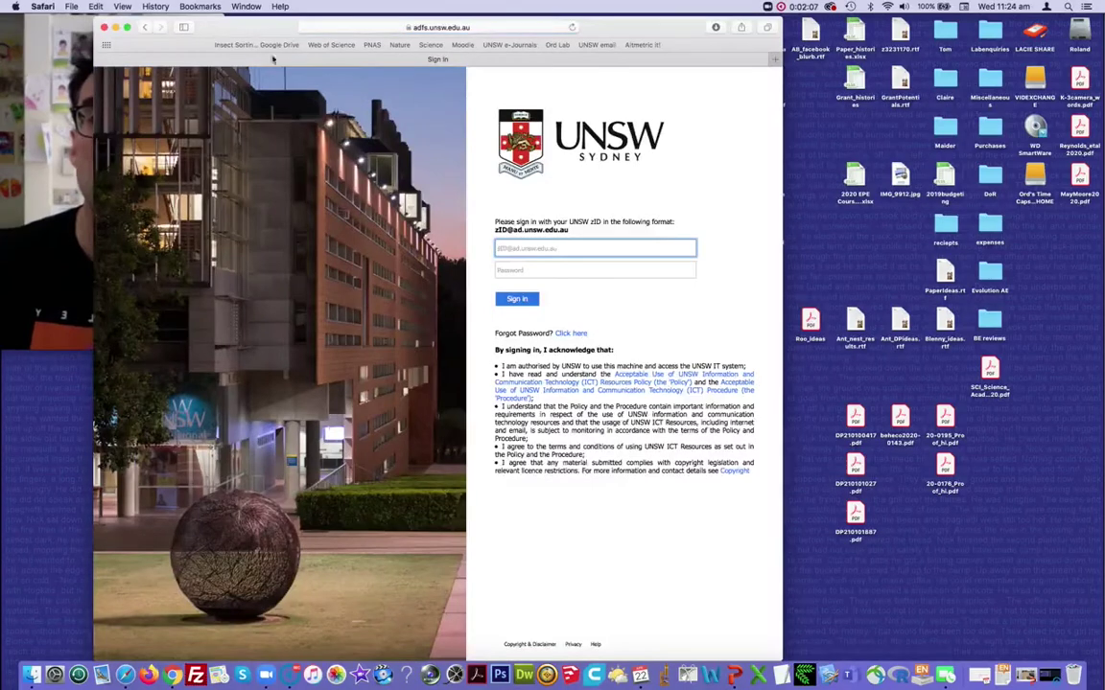
left_click_drag(272, 59, 441, 60)
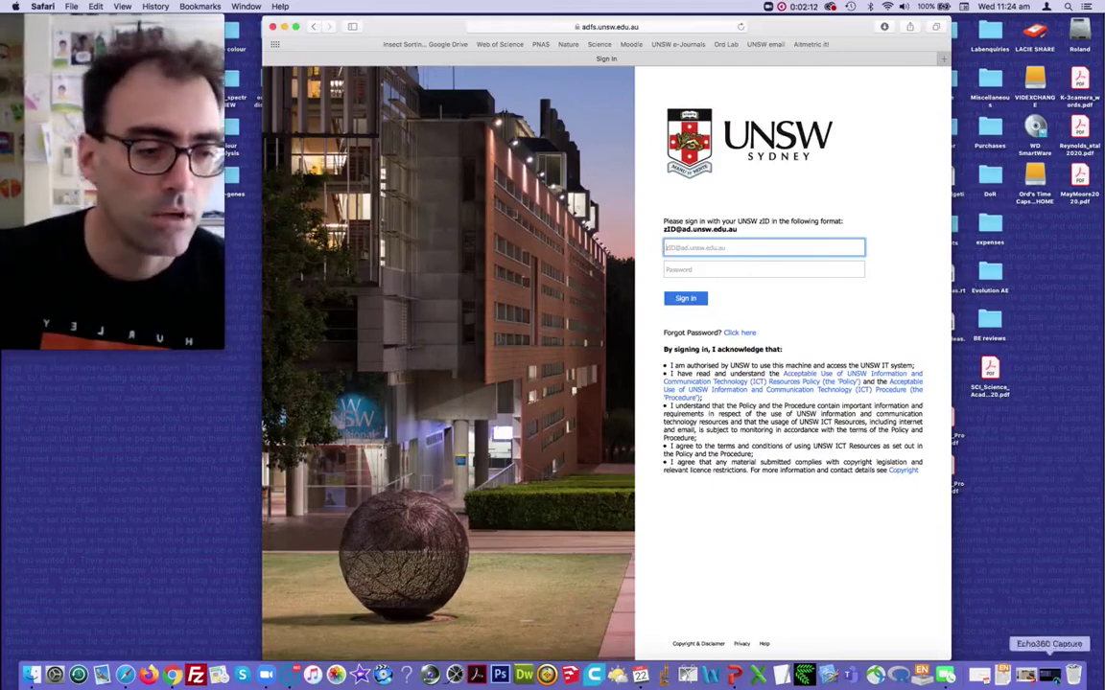
left_click(948, 624)
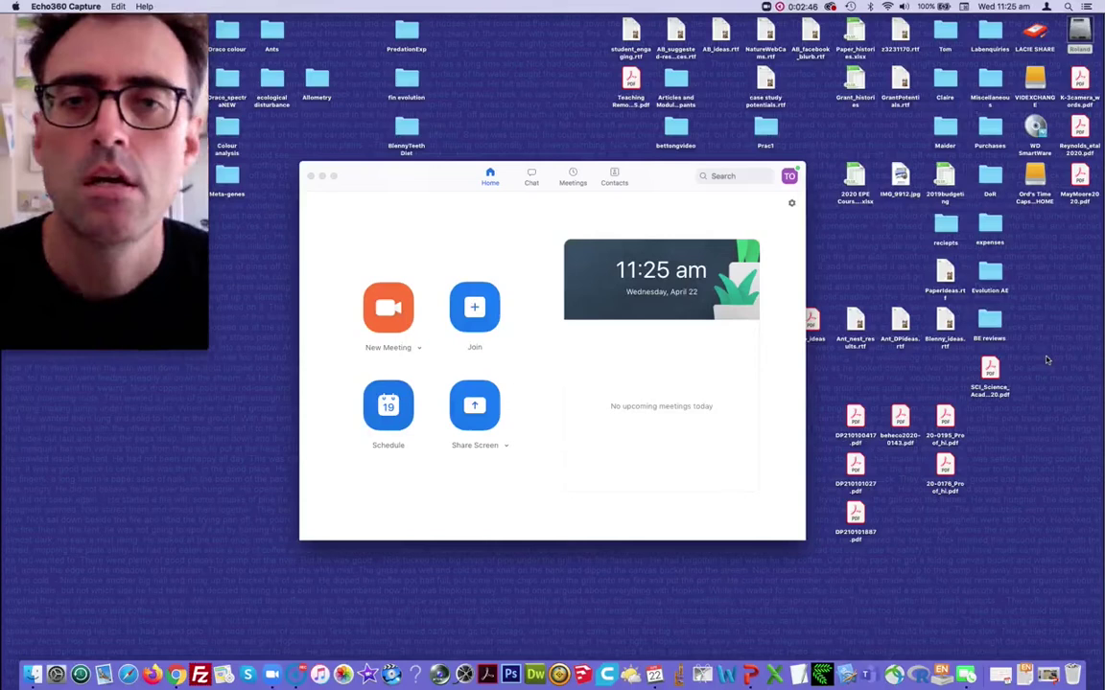
Step: Start a new Zoom meeting in windowed mode, join with computer audio, and quit FaceTime
left_click(403, 175)
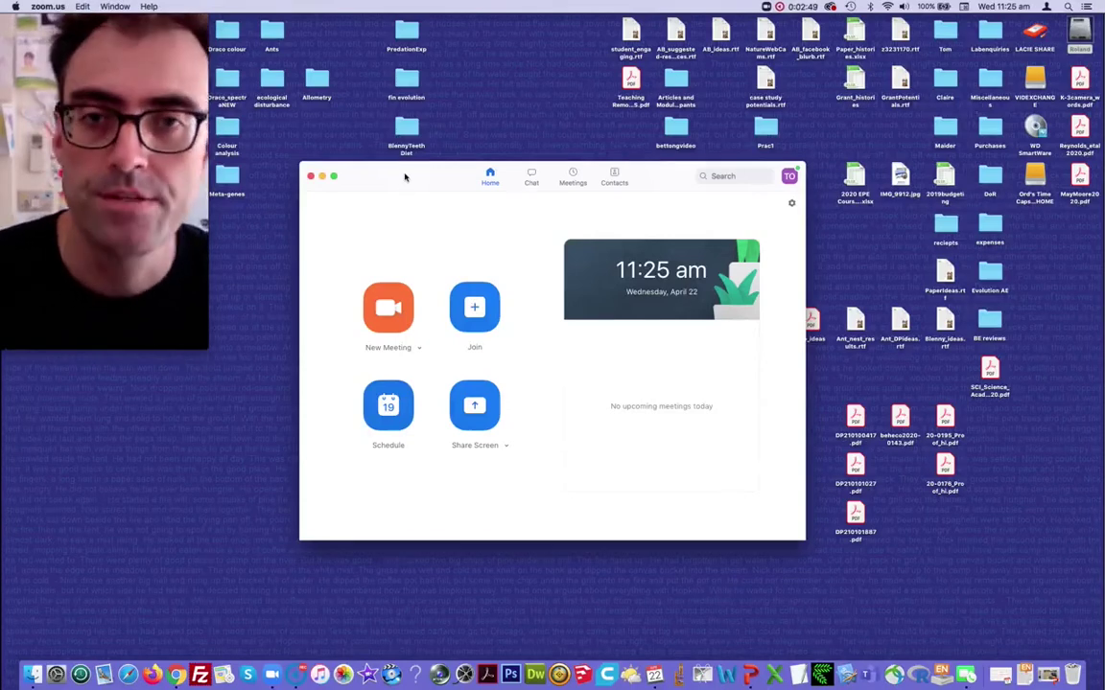
left_click(392, 308)
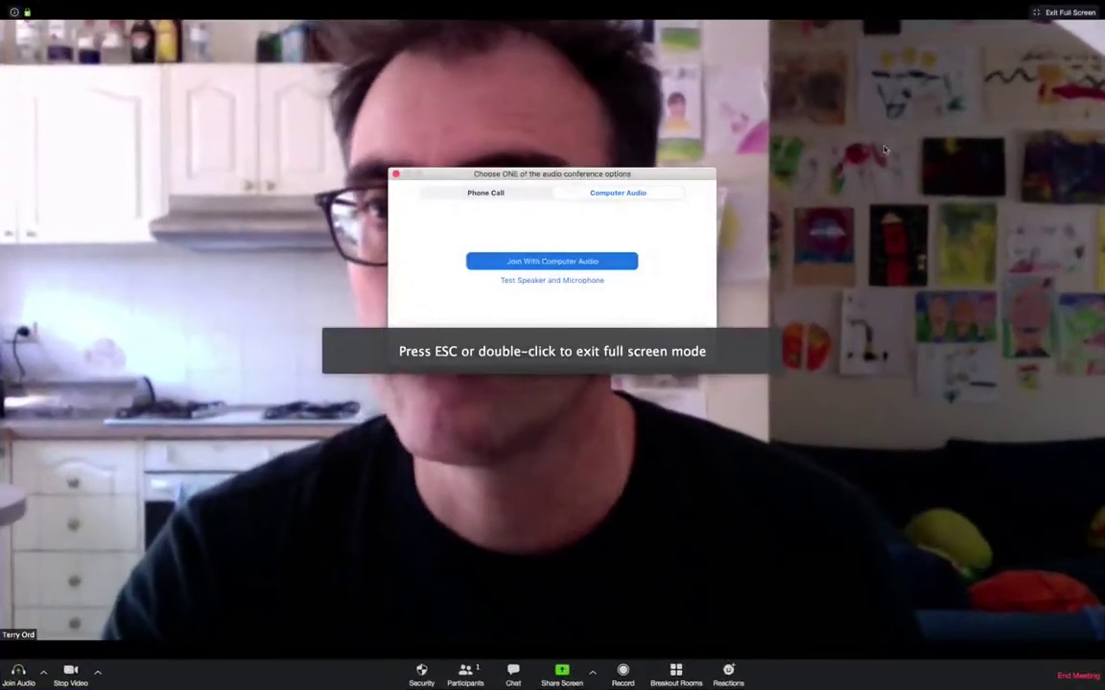
left_click(1055, 13)
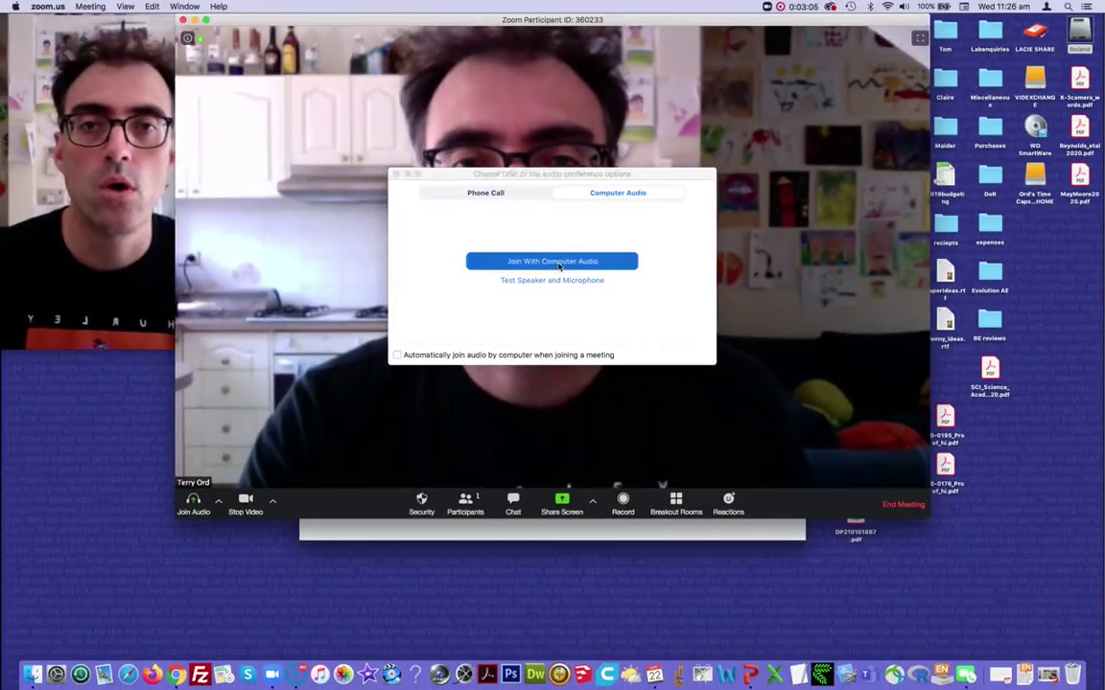
left_click(560, 267)
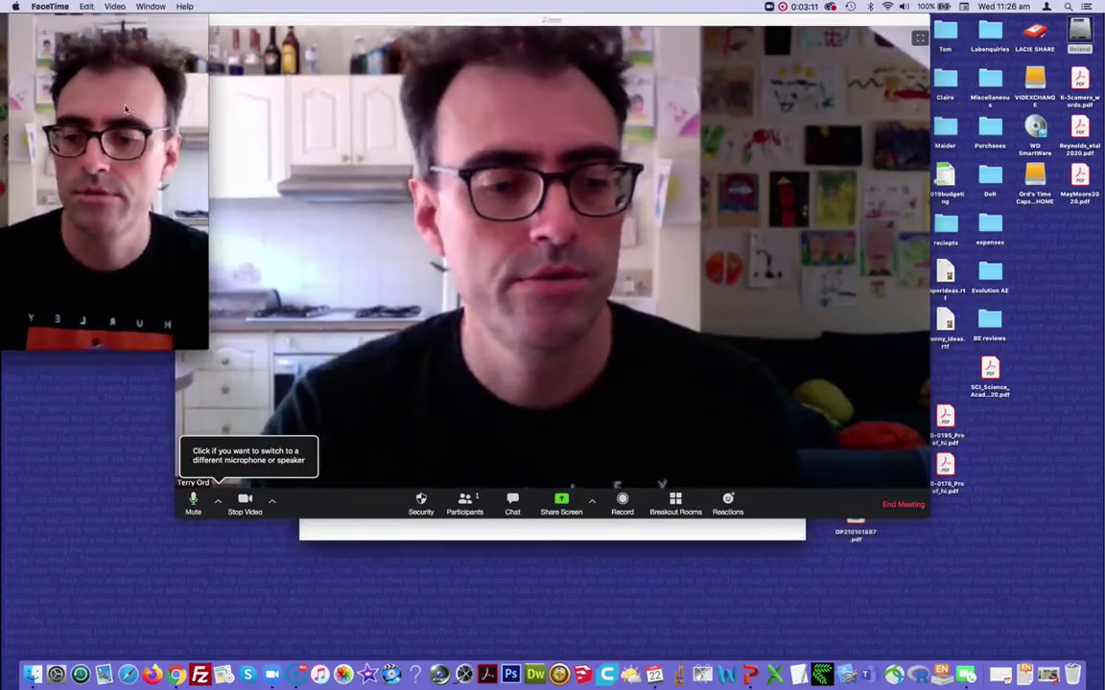
key("super+q")
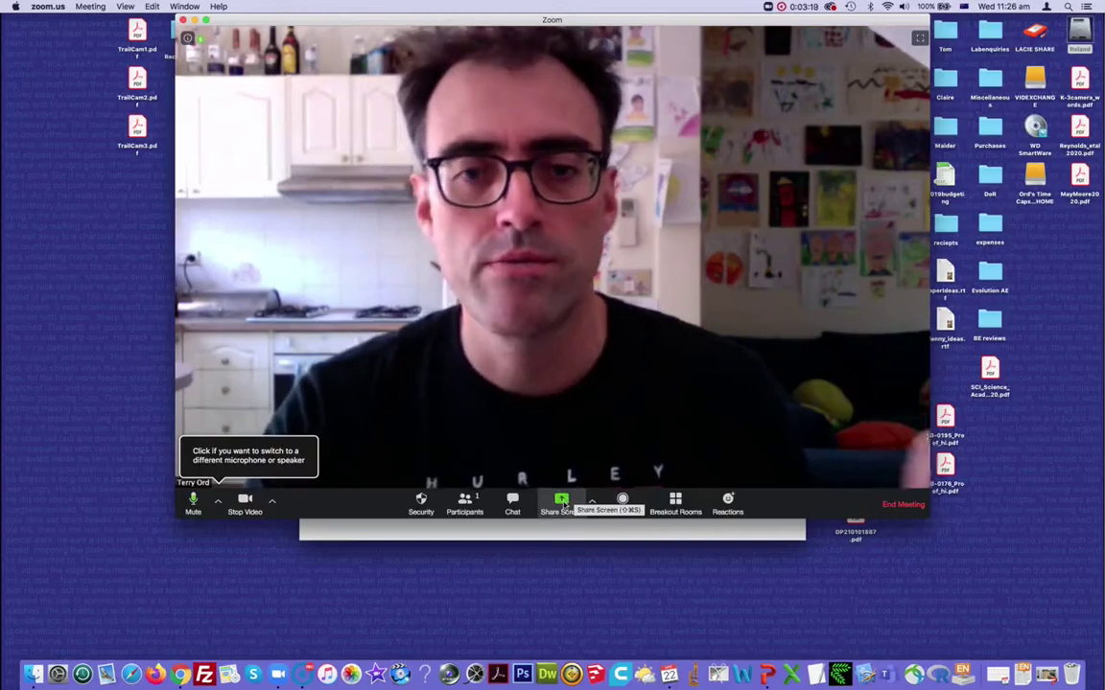
Step: Share Desktop 1 in the meeting, then enlarge the floating webcam video panel and move it lower on the desktop
left_click(562, 500)
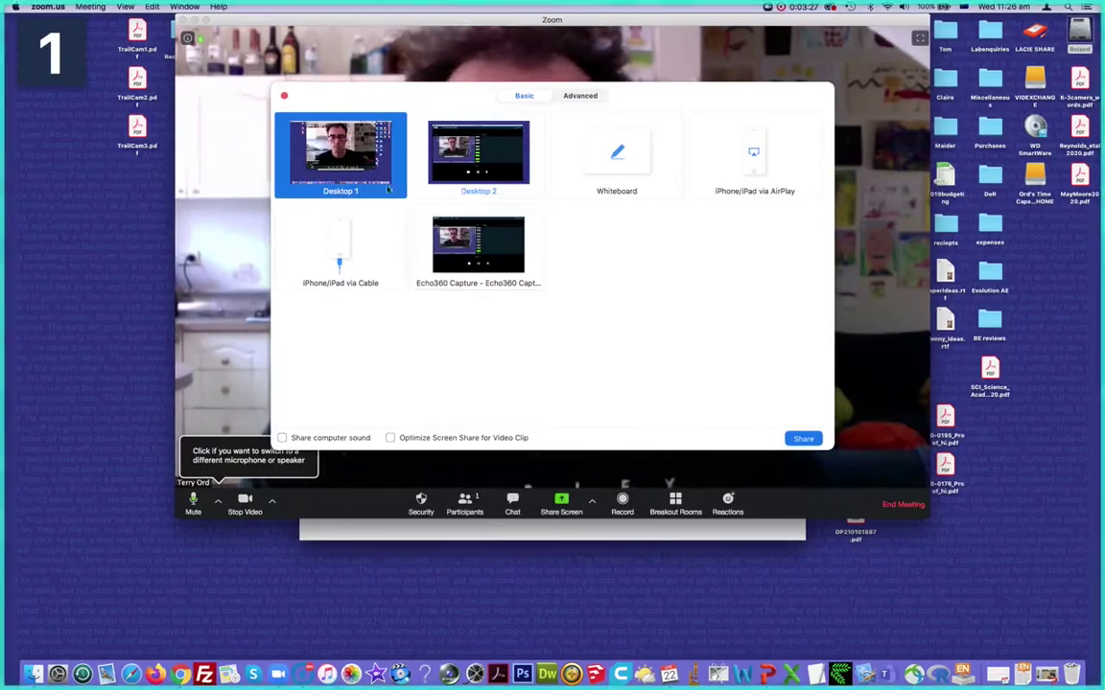
left_click(804, 441)
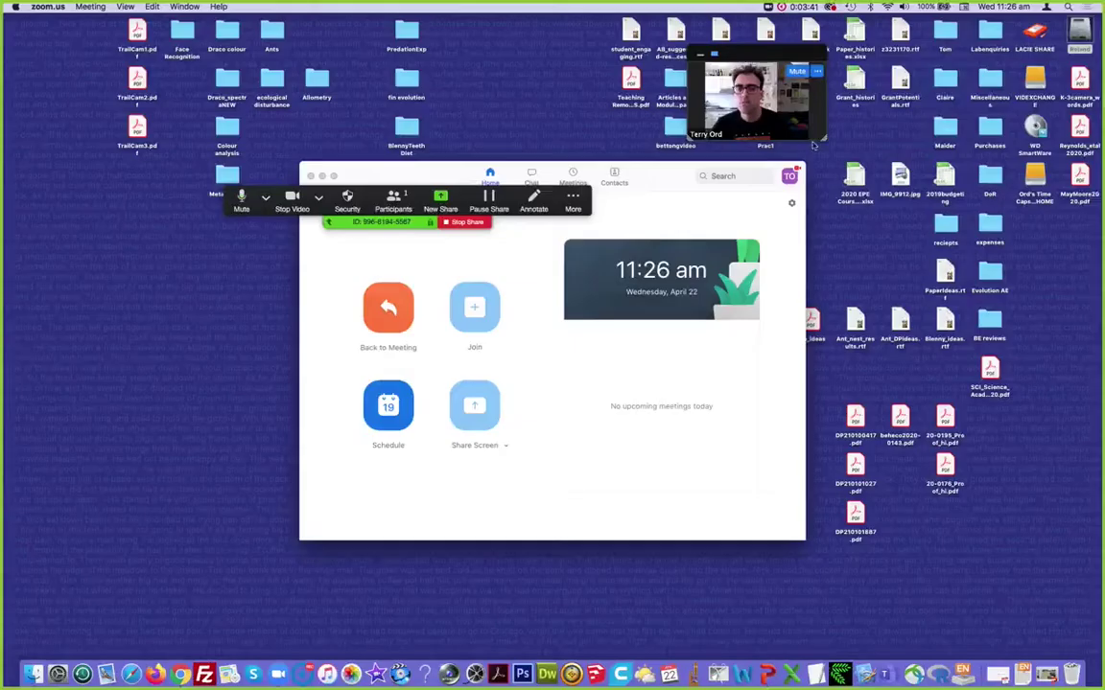
left_click_drag(798, 58, 757, 99)
left_click_drag(821, 250, 1017, 309)
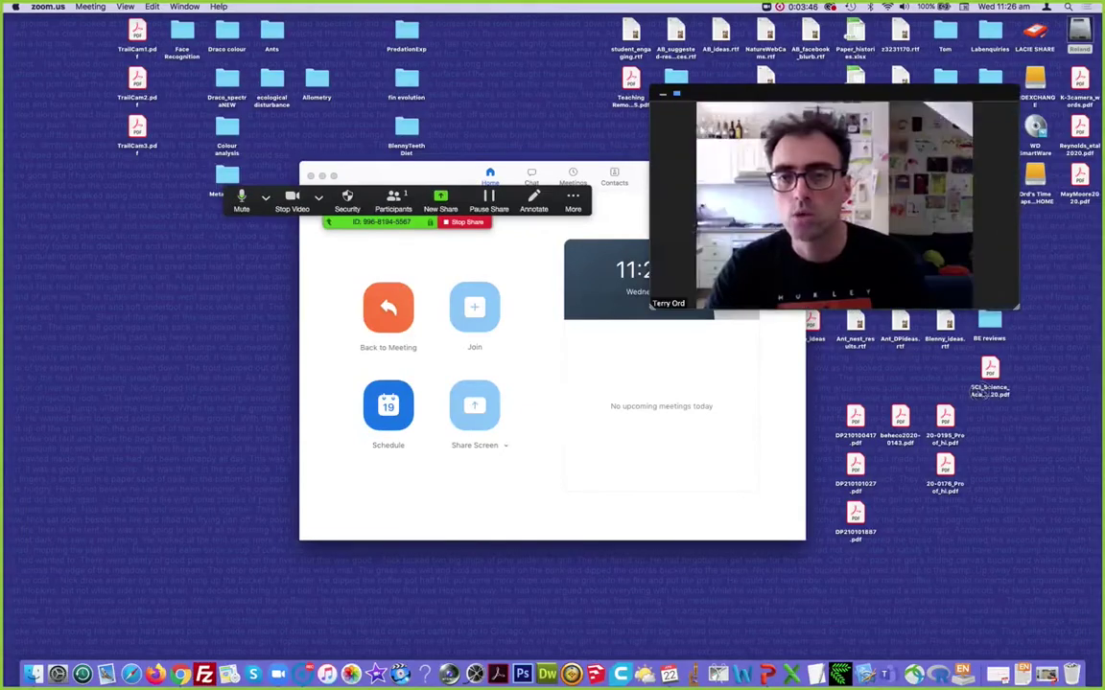
left_click_drag(805, 97, 836, 180)
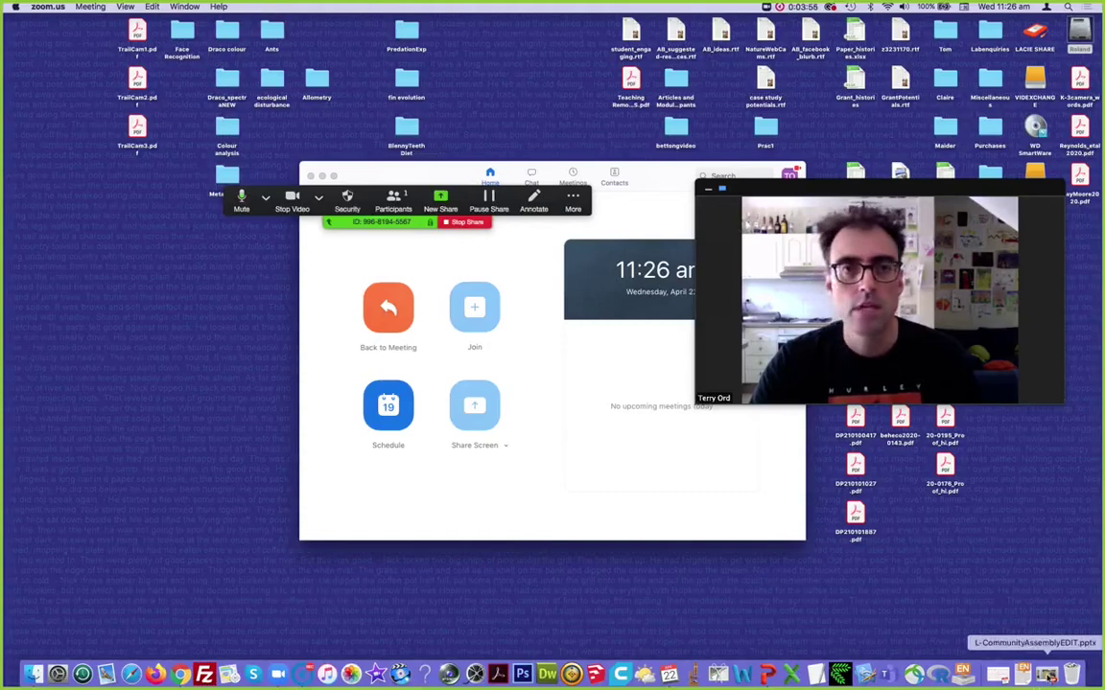
Step: Bring up L-CommunityAssemblyEDIT.pptx in PowerPoint, shift its window clear of the video panel, and start the slide show
left_click(1034, 674)
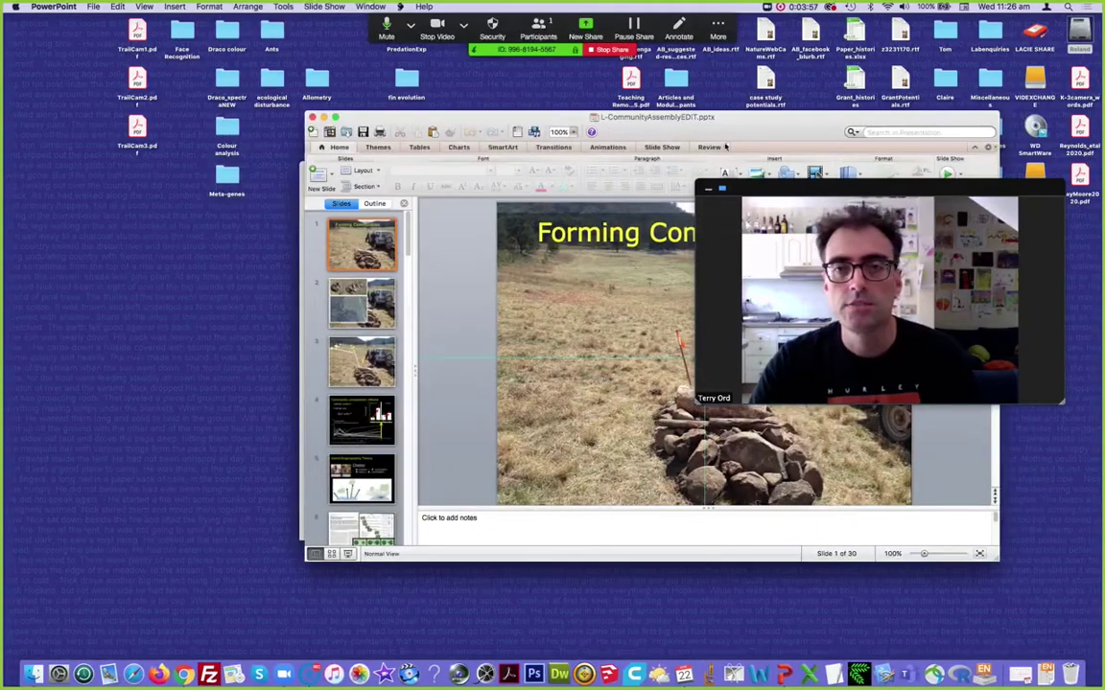
left_click_drag(753, 131, 649, 100)
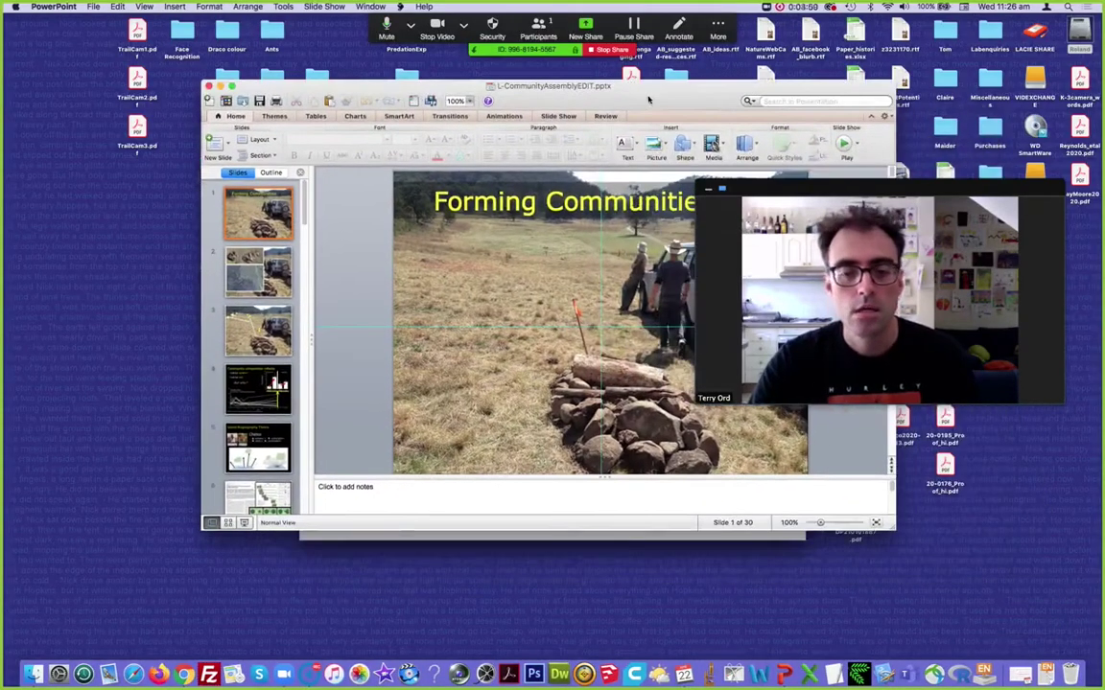
left_click(243, 523)
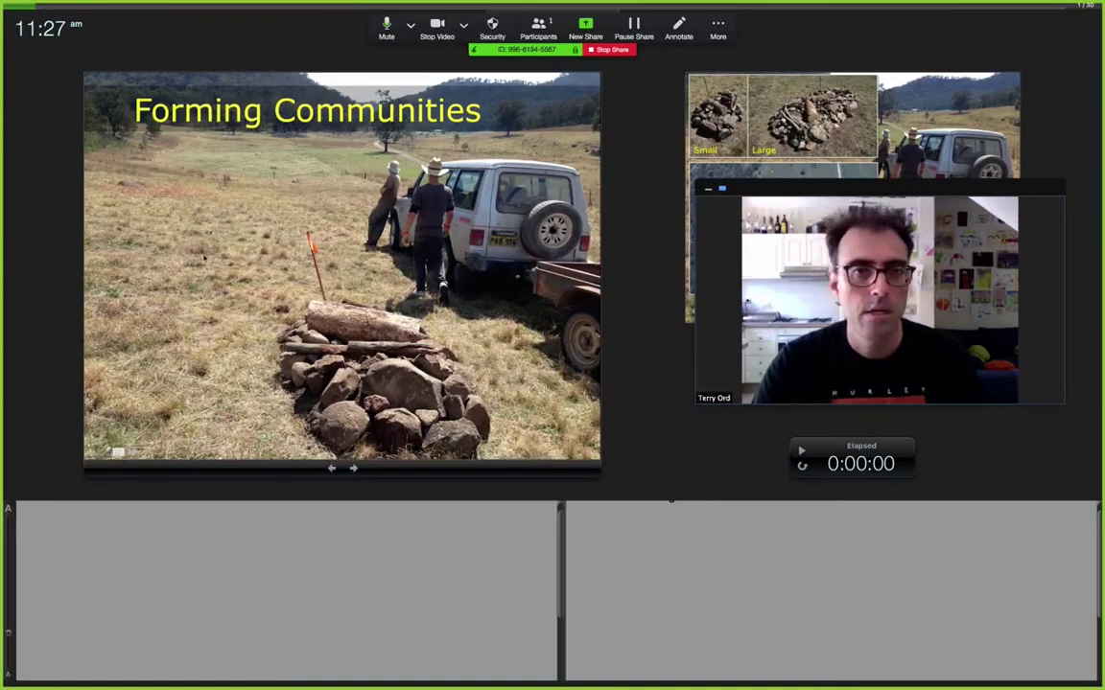
Step: Advance the presentation to the third slide and swap the presenter view for the full-screen slide
key("Right")
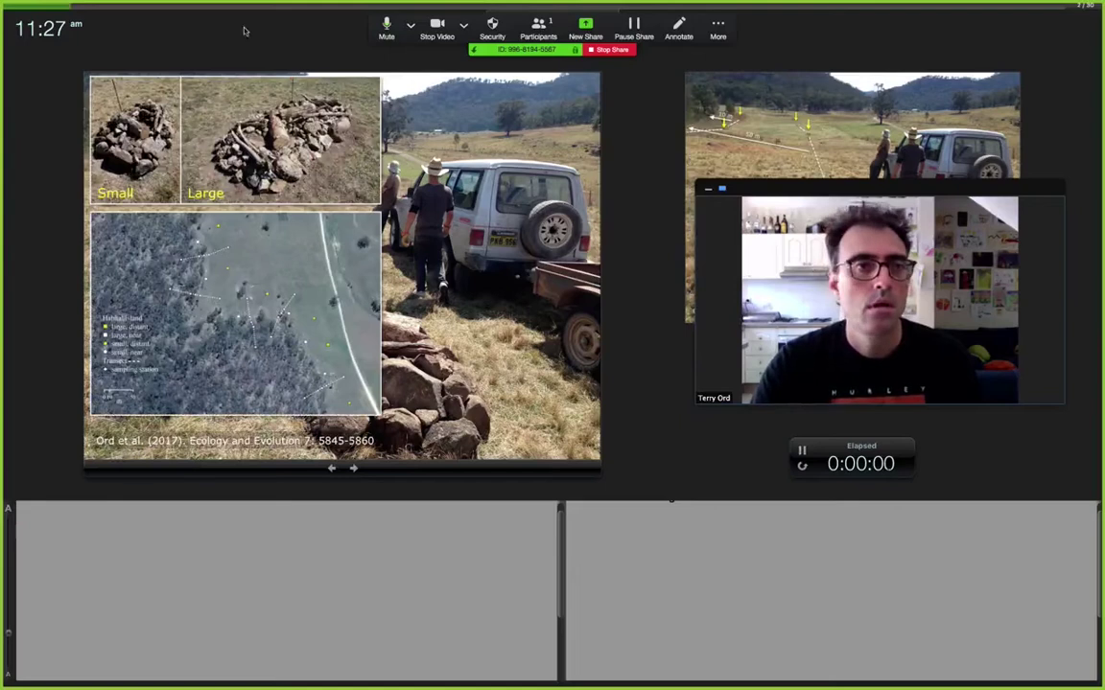
key("Right")
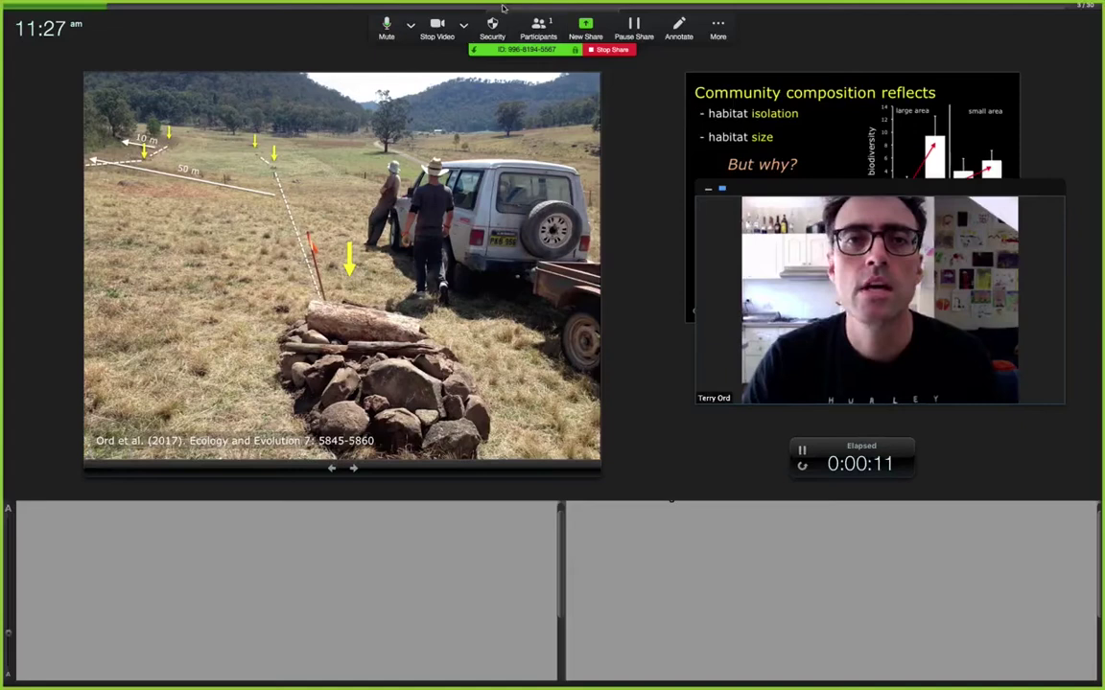
key("x")
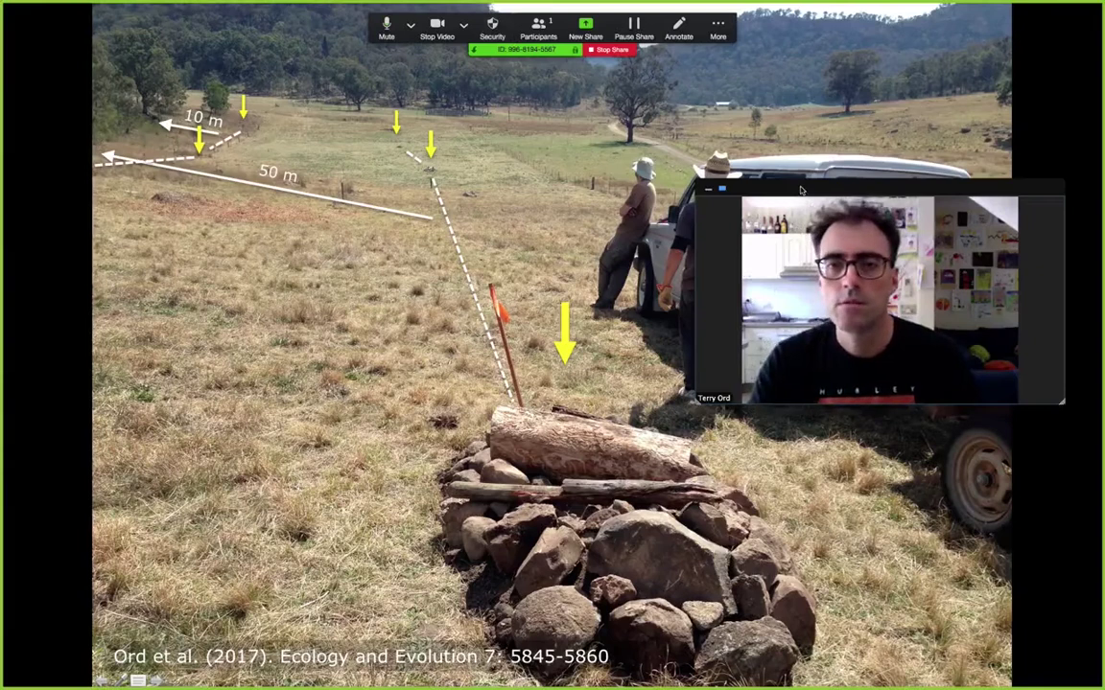
Step: Move the webcam panel slightly higher over the slide and page through the slides, ending on the "Forming Communities" title slide
left_click_drag(801, 184, 797, 124)
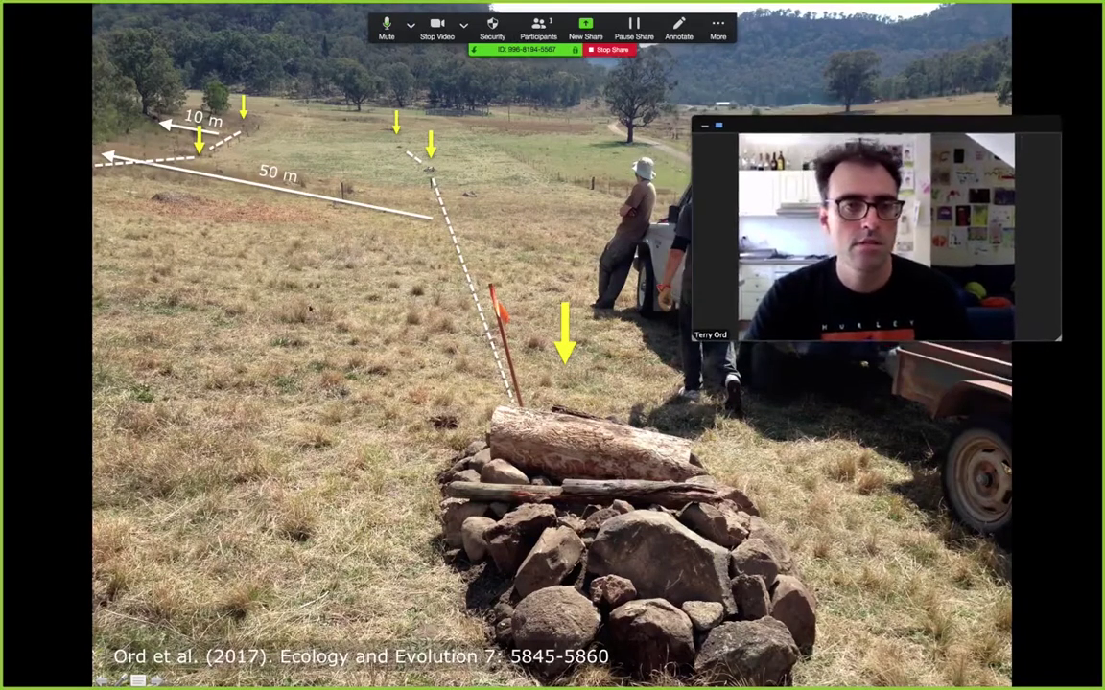
left_click(305, 304)
left_click(305, 307)
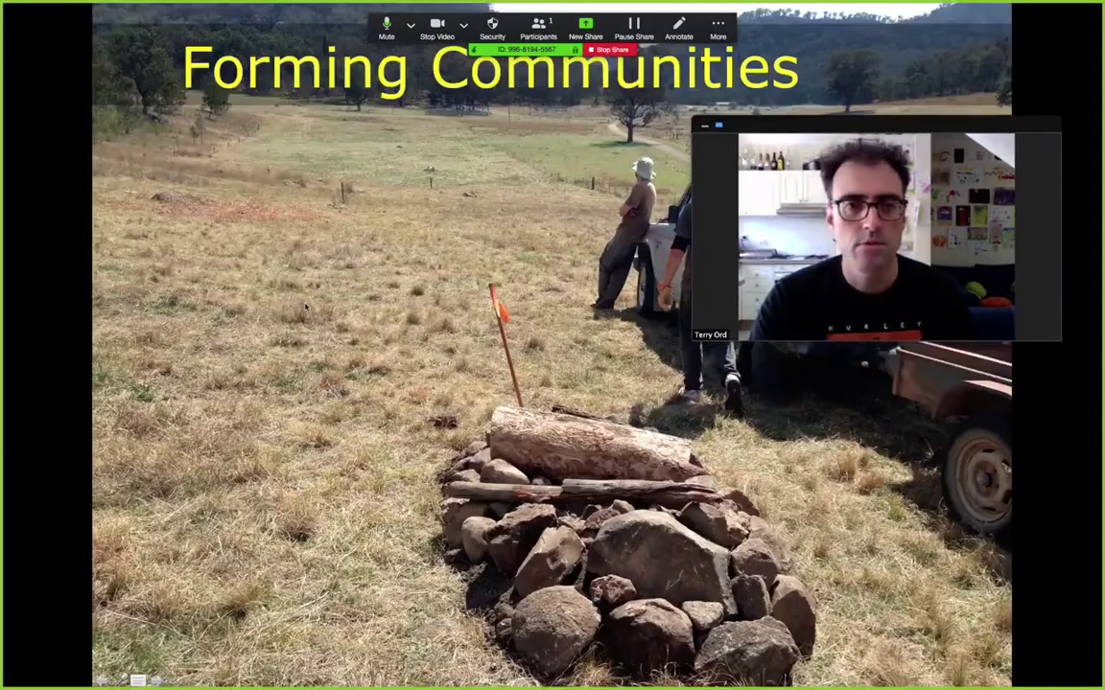
left_click(256, 301)
key("Left")
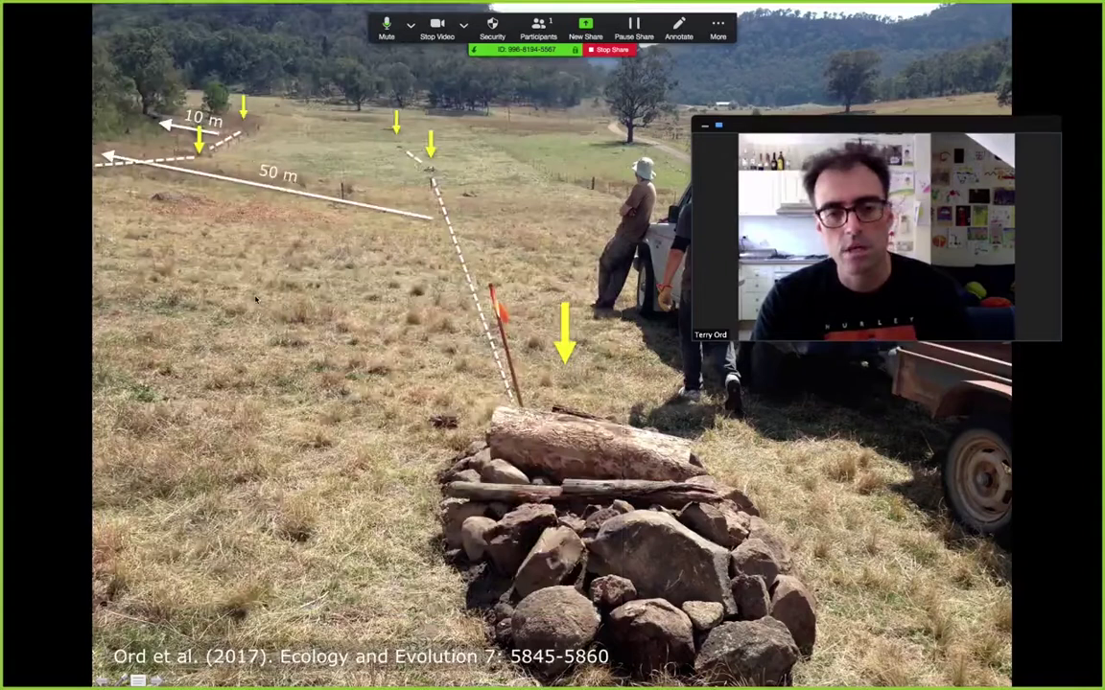
key("Left")
key("Right")
key("Right")
key("Left")
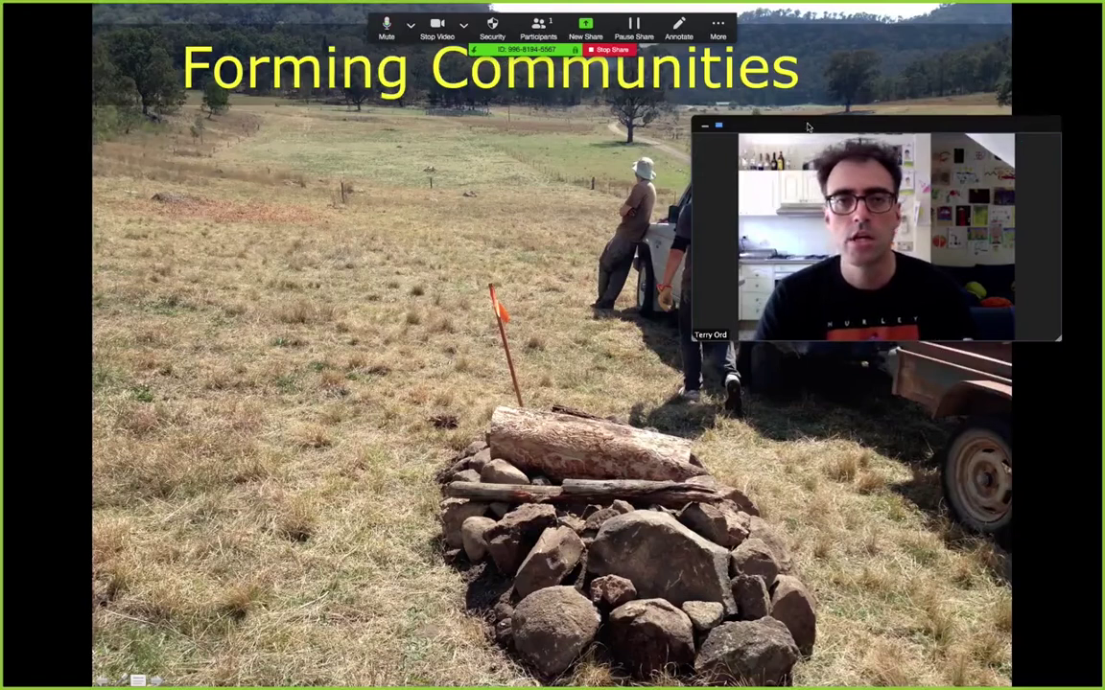
Step: Move the webcam panel to the upper-left area of the "Forming Communities" slide, trying a smaller size before enlarging it again
mouse_move(816, 172)
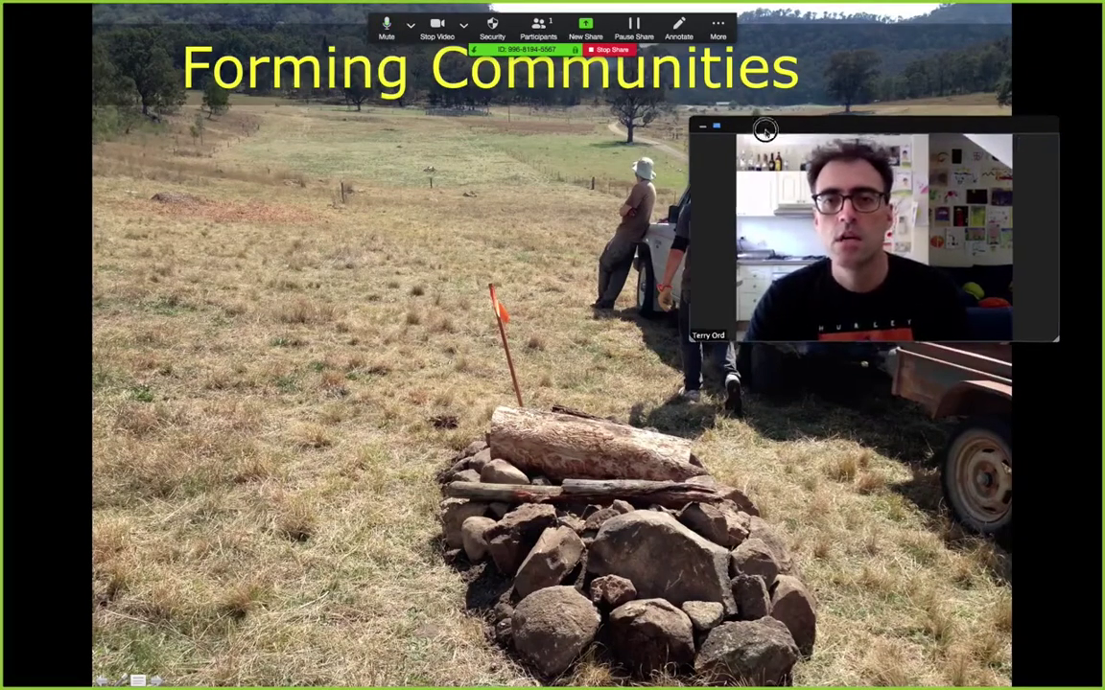
left_click_drag(764, 128, 180, 157)
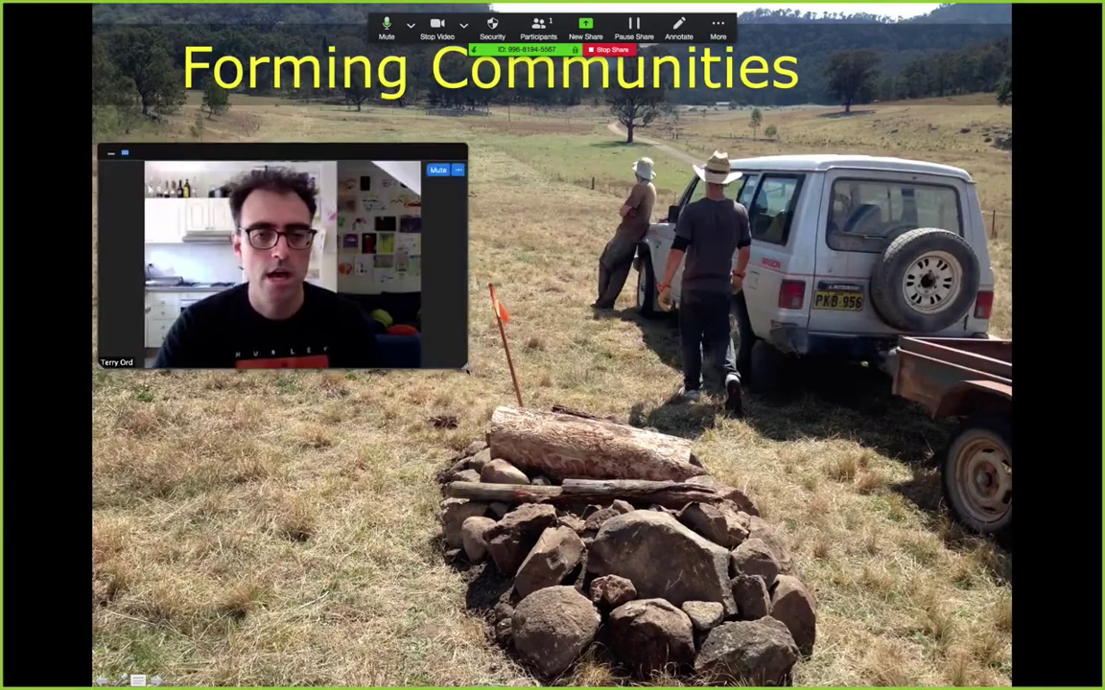
left_click_drag(464, 369, 167, 223)
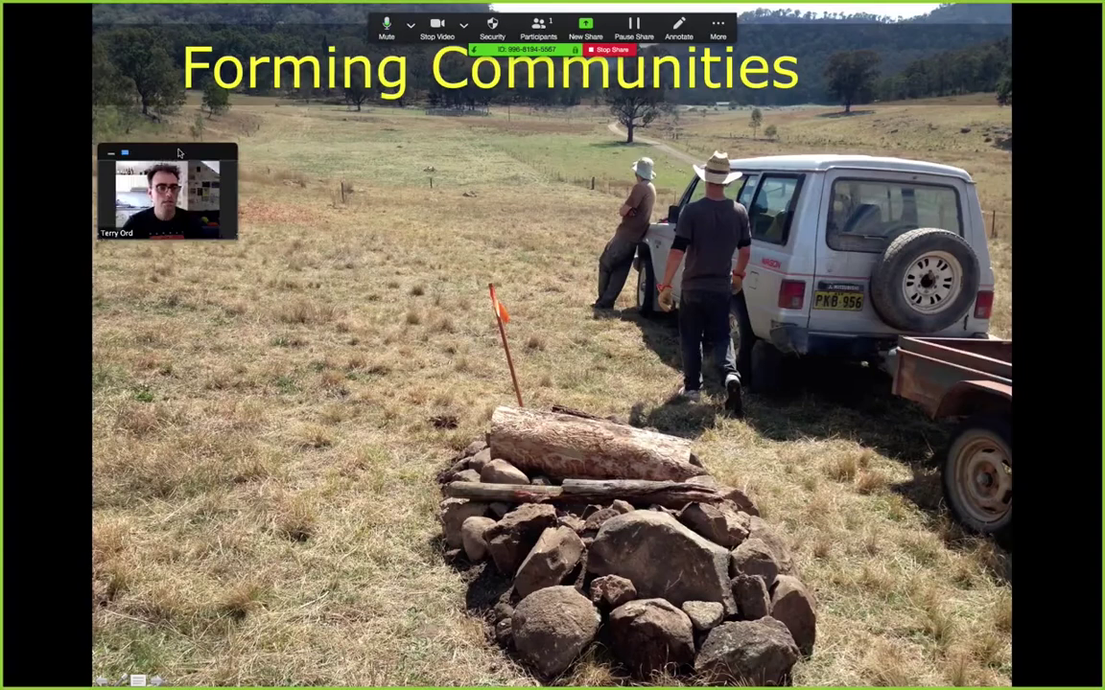
left_click_drag(178, 149, 102, 115)
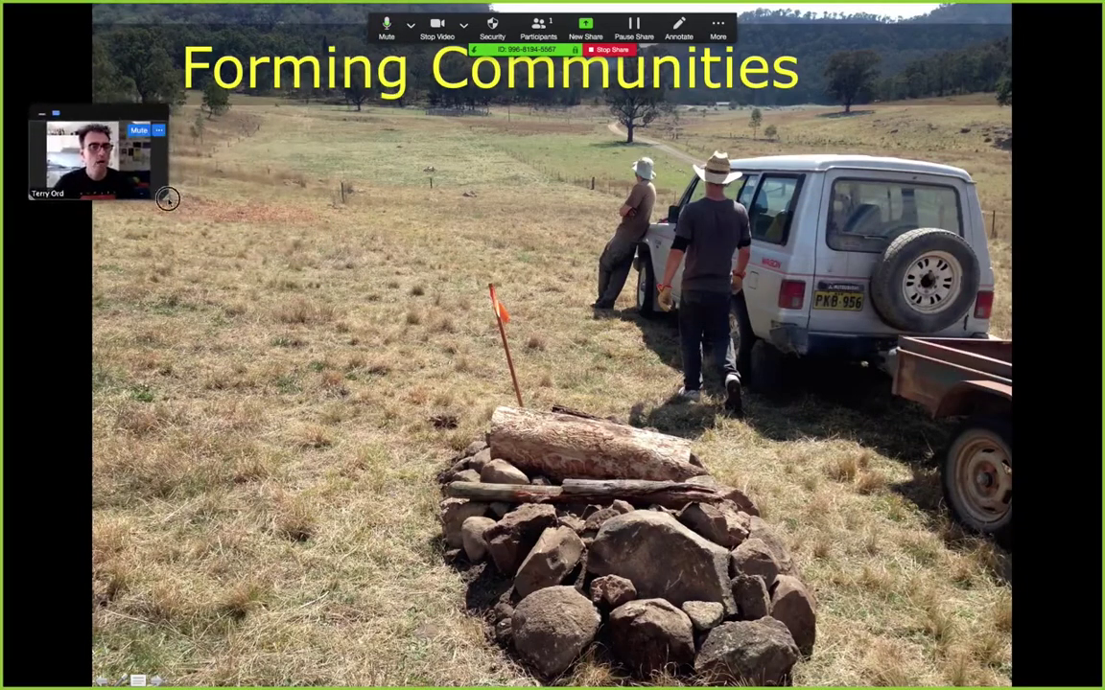
left_click_drag(168, 198, 397, 328)
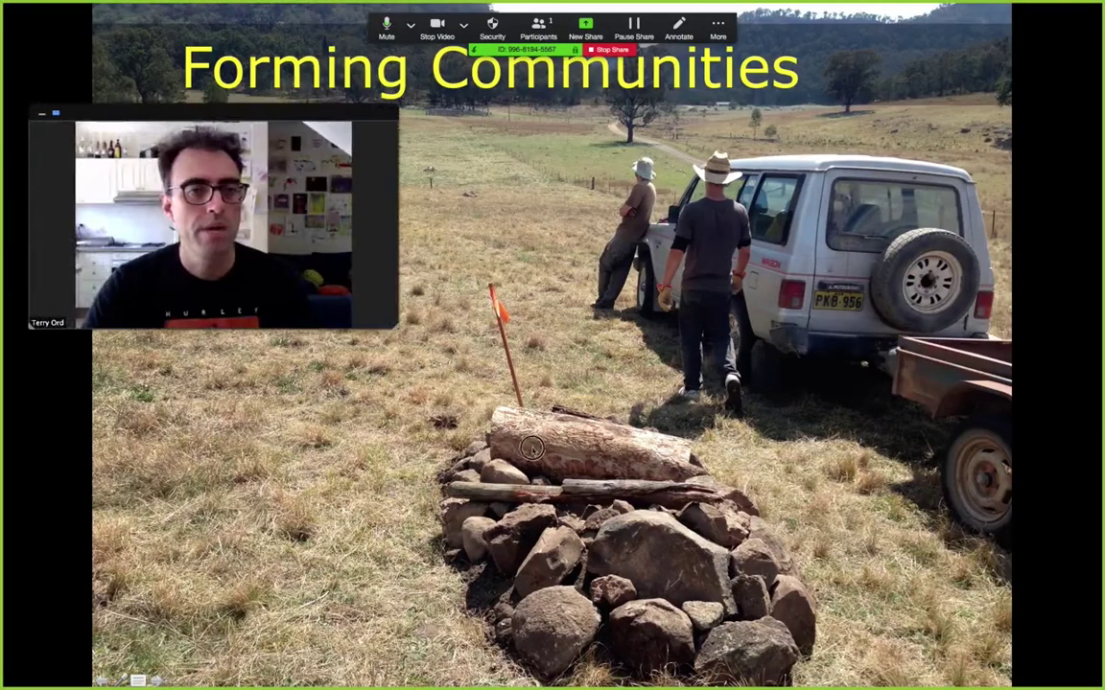
Step: Start recording the meeting and advance the slide show to the field photo with the transect lines and yellow arrows
left_click(718, 29)
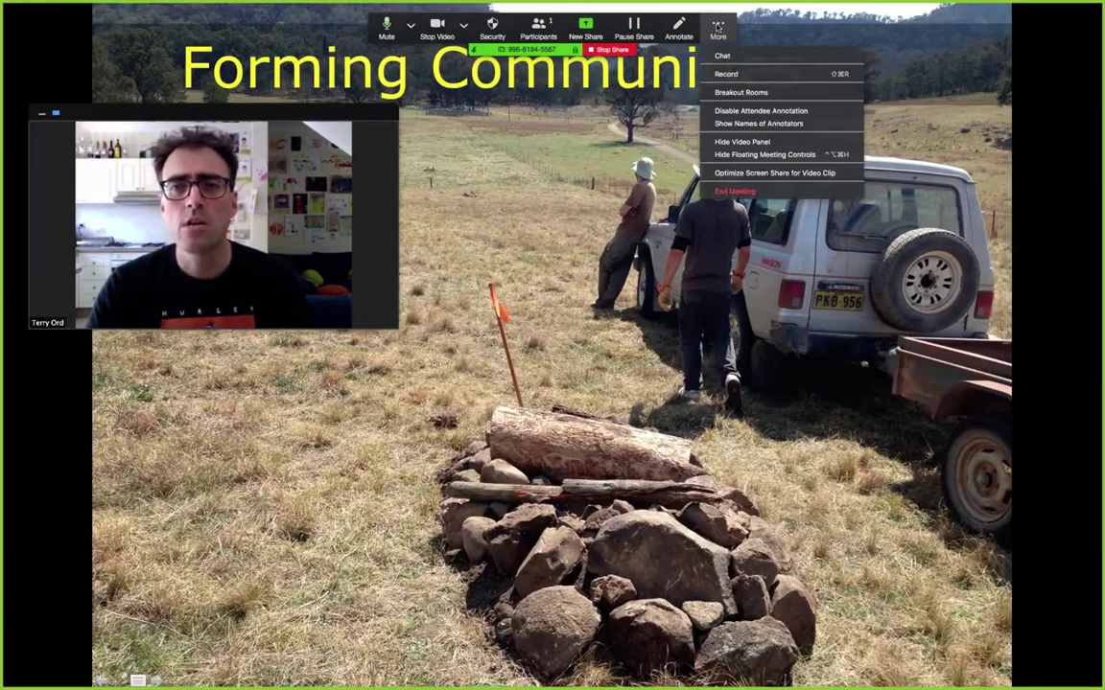
left_click(731, 76)
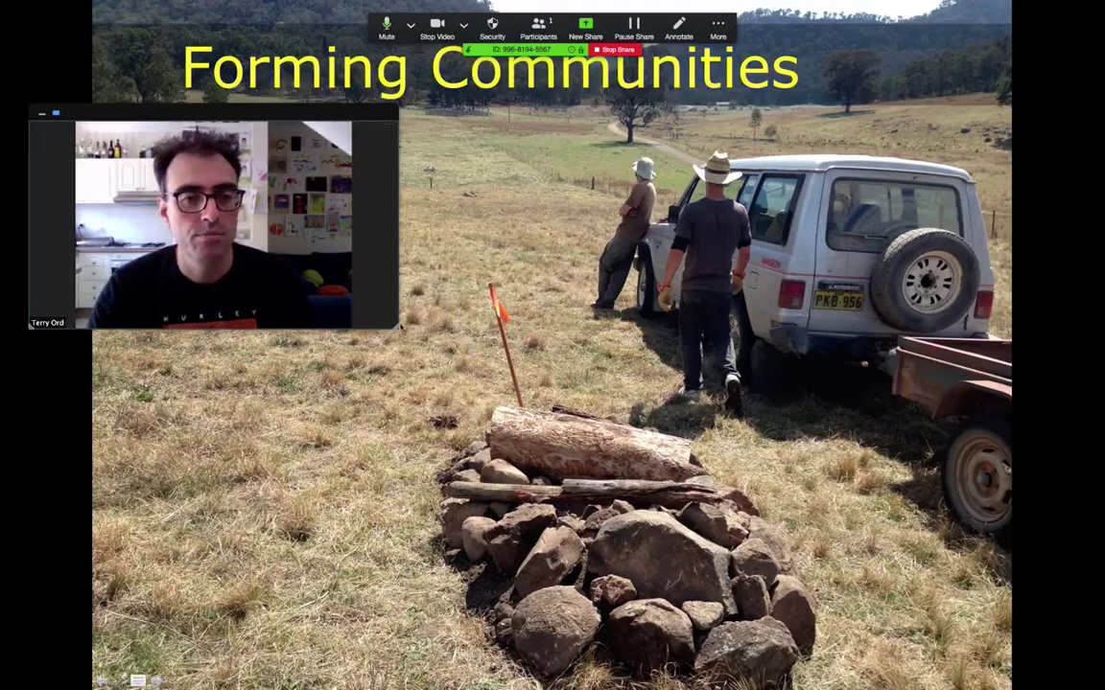
key("Right")
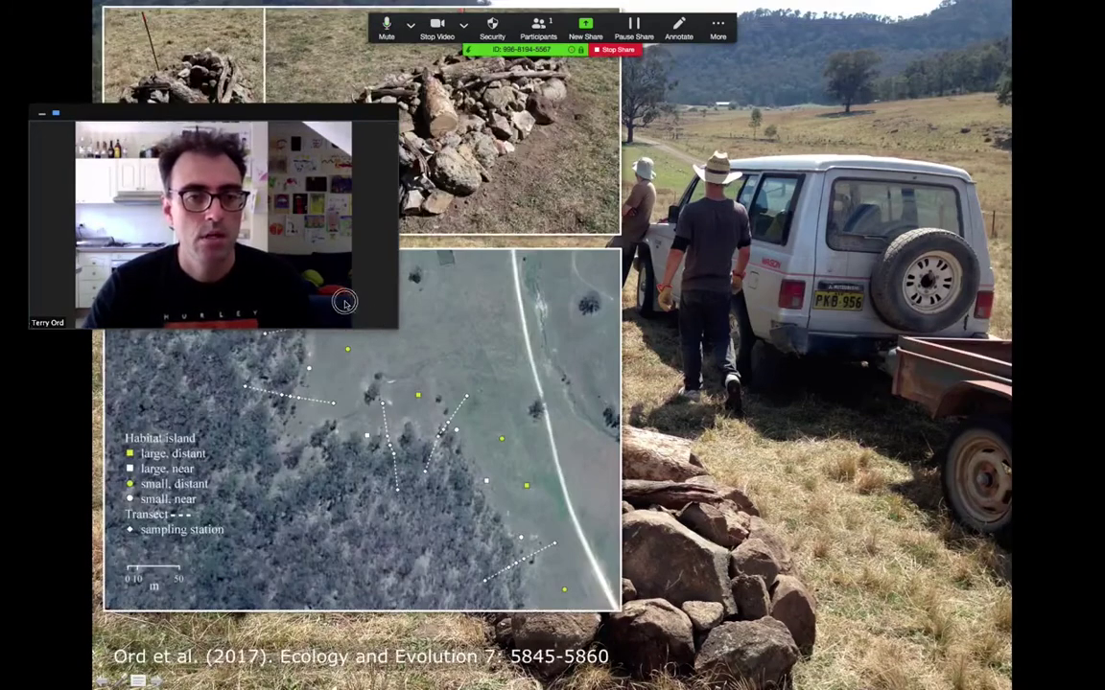
key("Right")
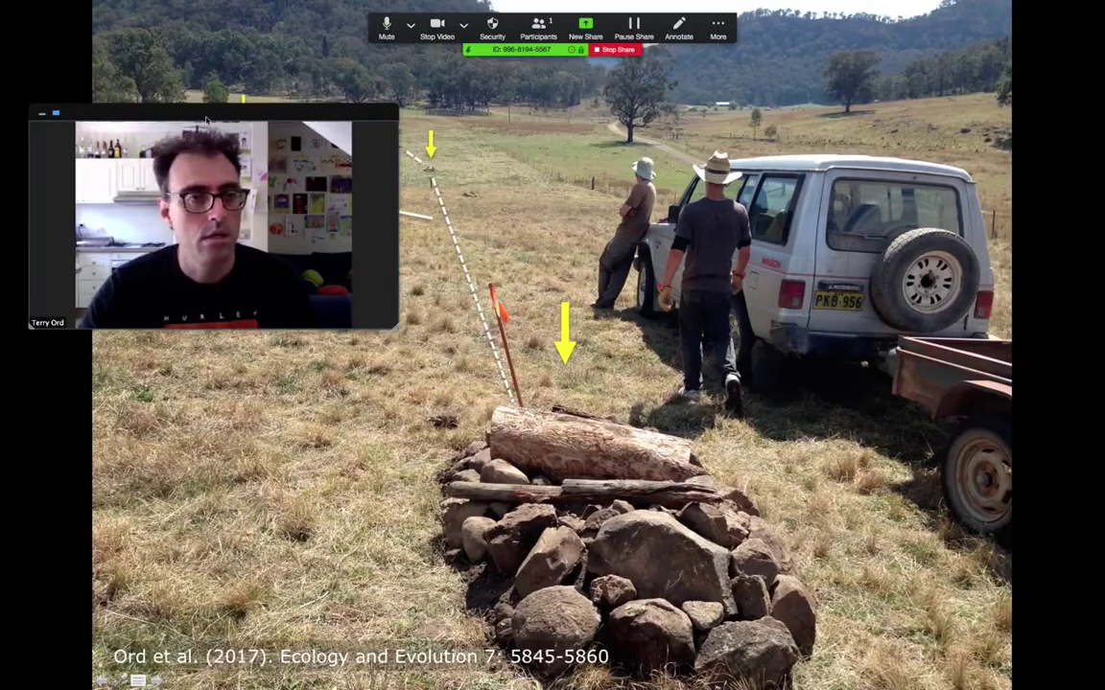
Step: Page through the slides to the "Chance" graph with the webcam panel shrunk, shifting it from the slide's lower-right to its upper-right corner
mouse_move(207, 120)
left_mouse_down()
mouse_move(331, 253)
mouse_move(397, 272)
left_mouse_up()
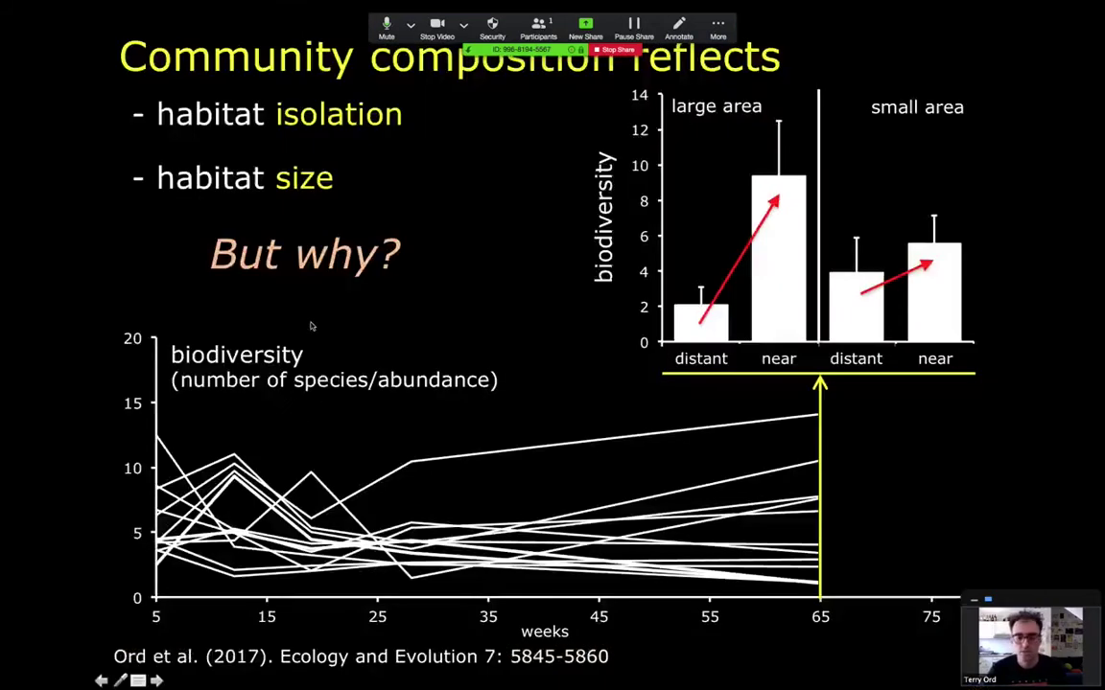
key("Right")
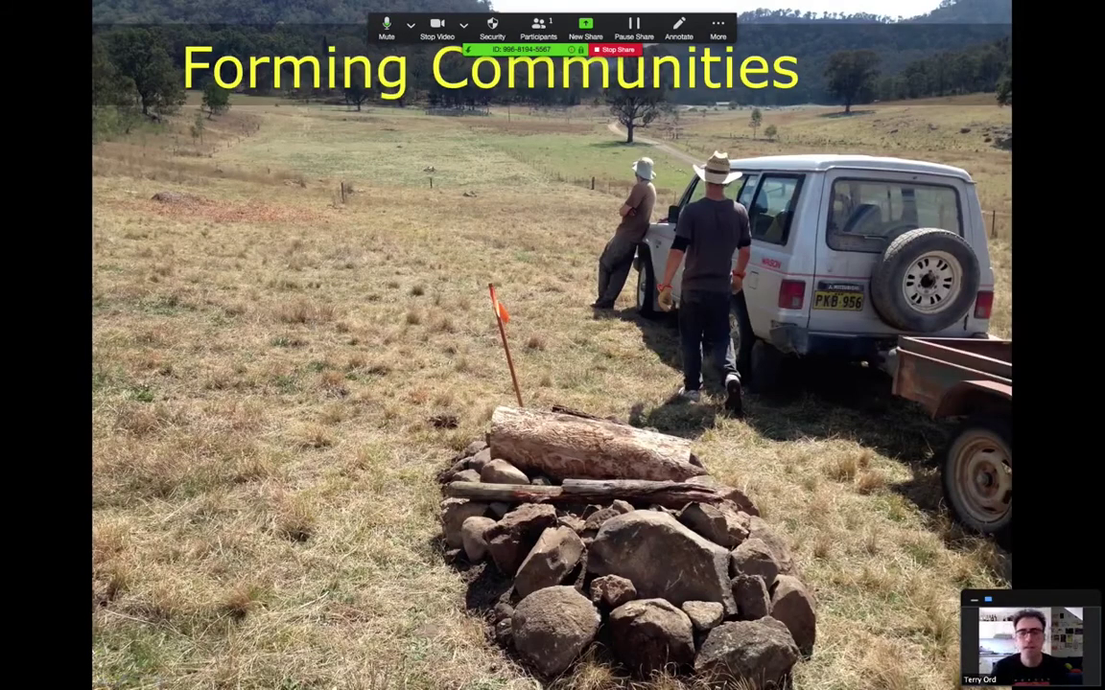
key("Right")
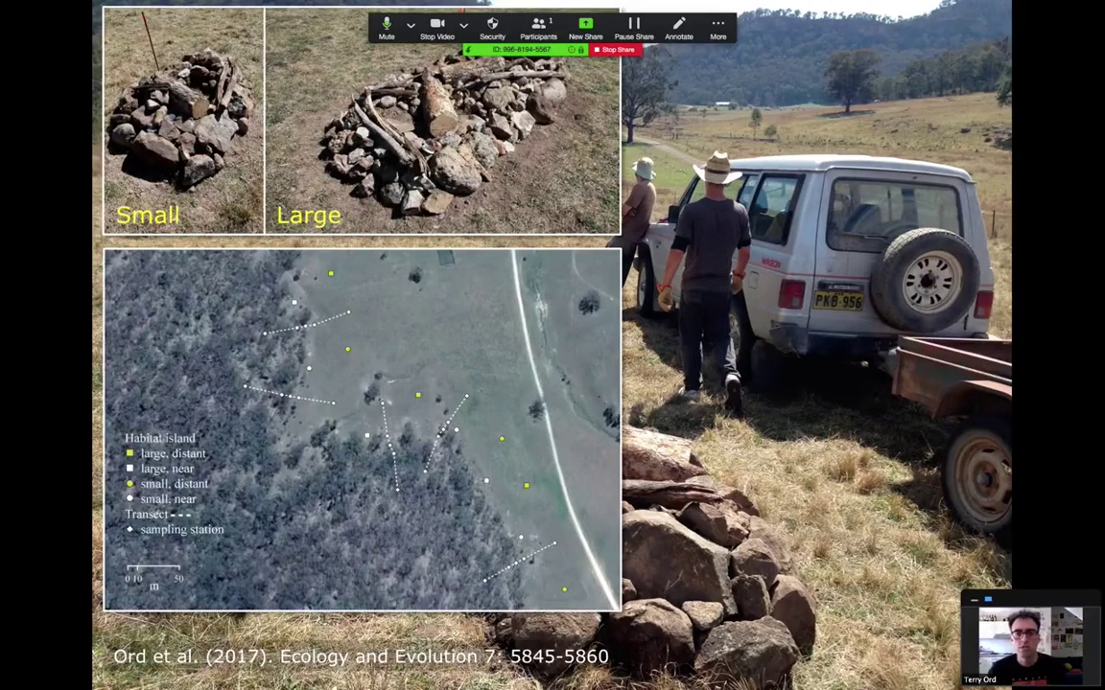
key("Right")
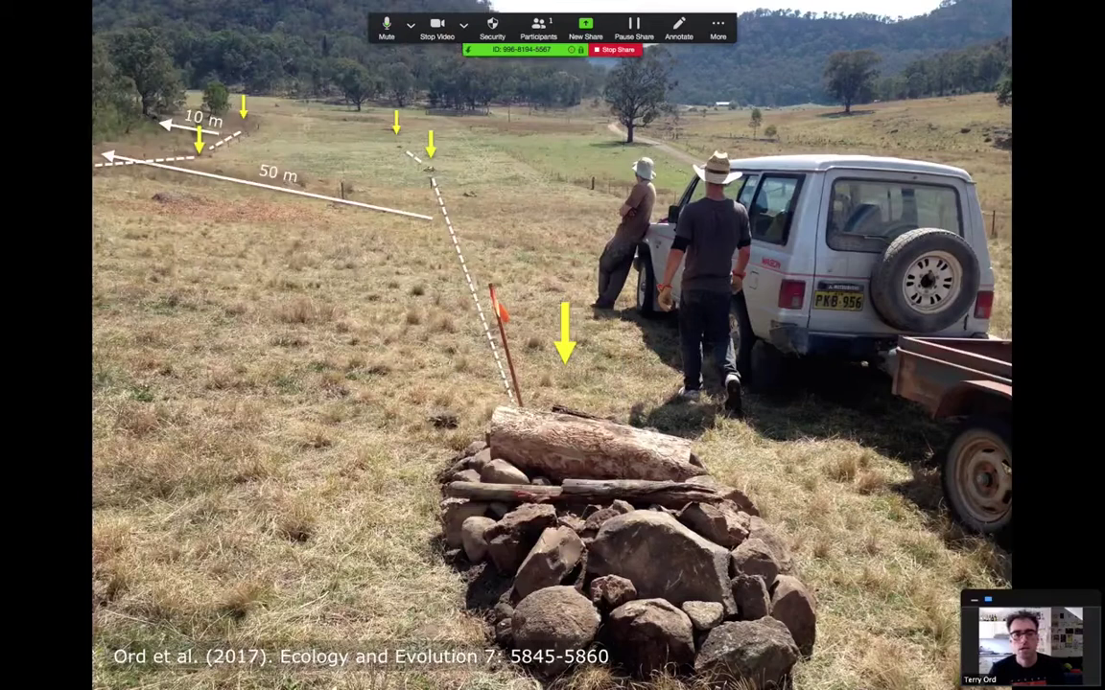
key("Right")
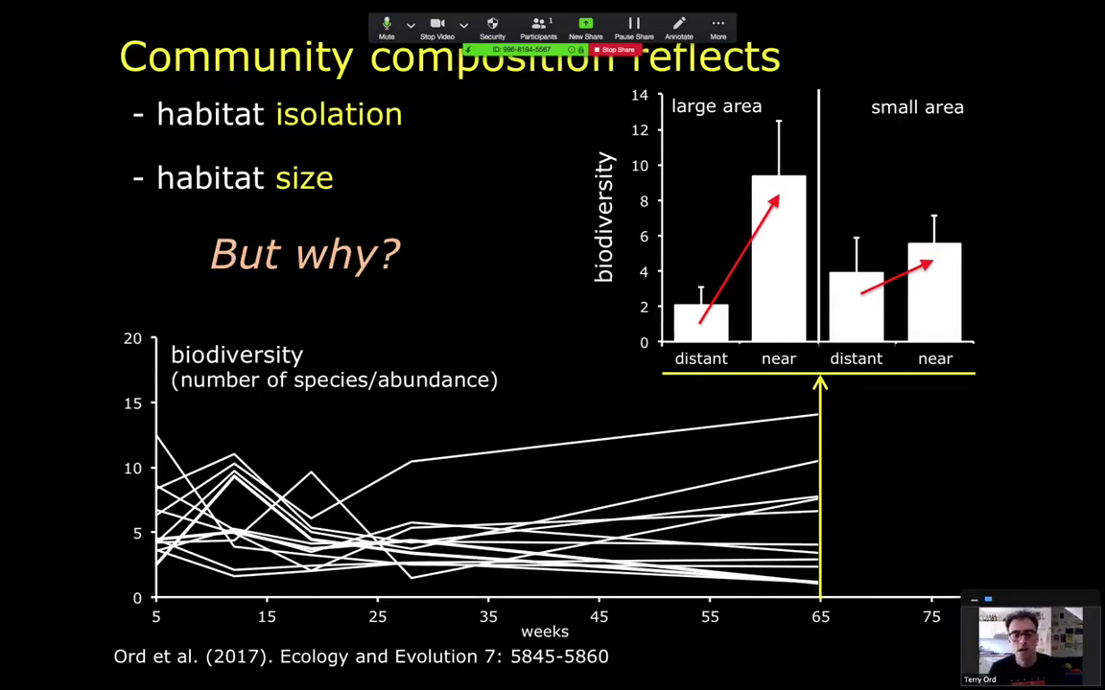
key("Right")
key("Right")
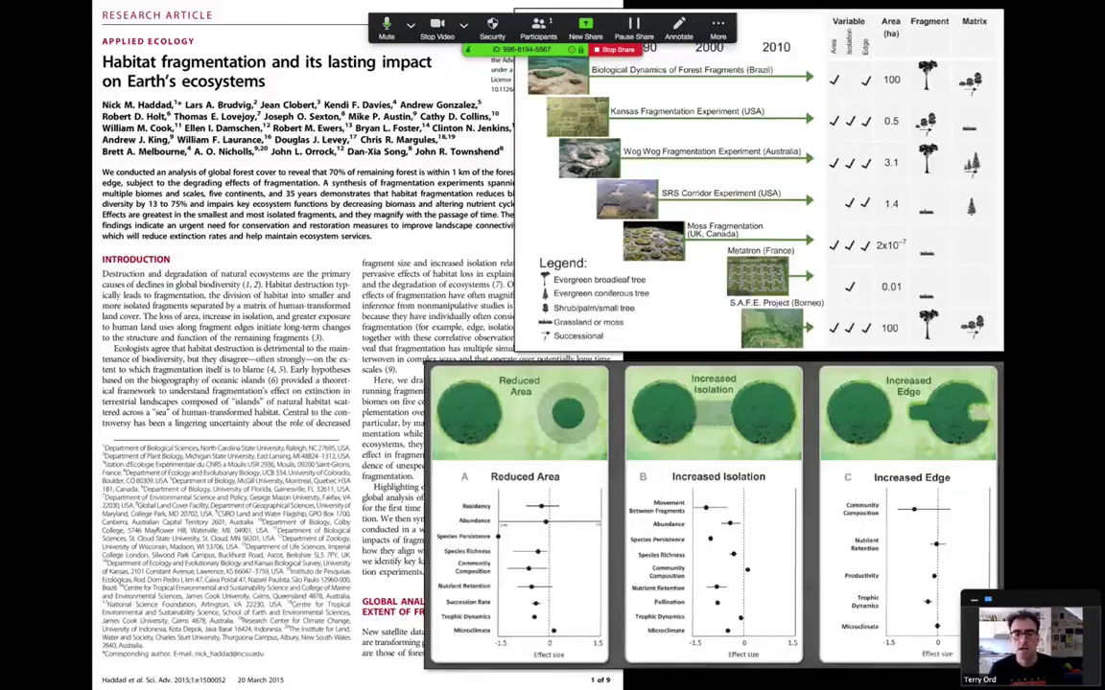
key("Right")
key("Right")
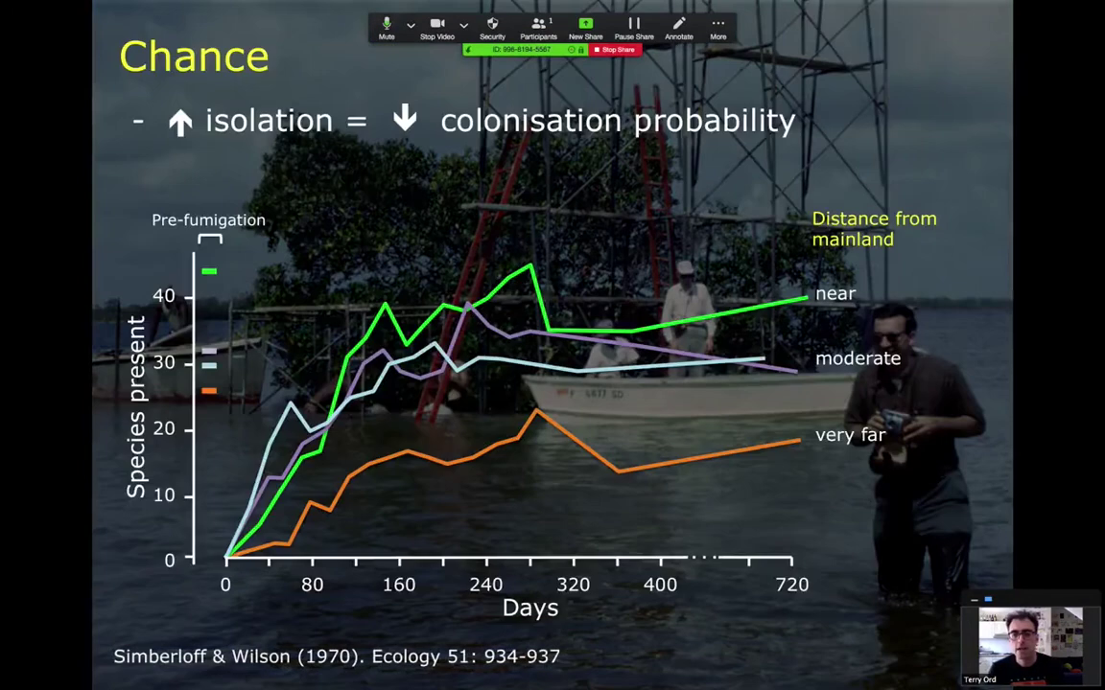
left_click_drag(1038, 606, 927, 38)
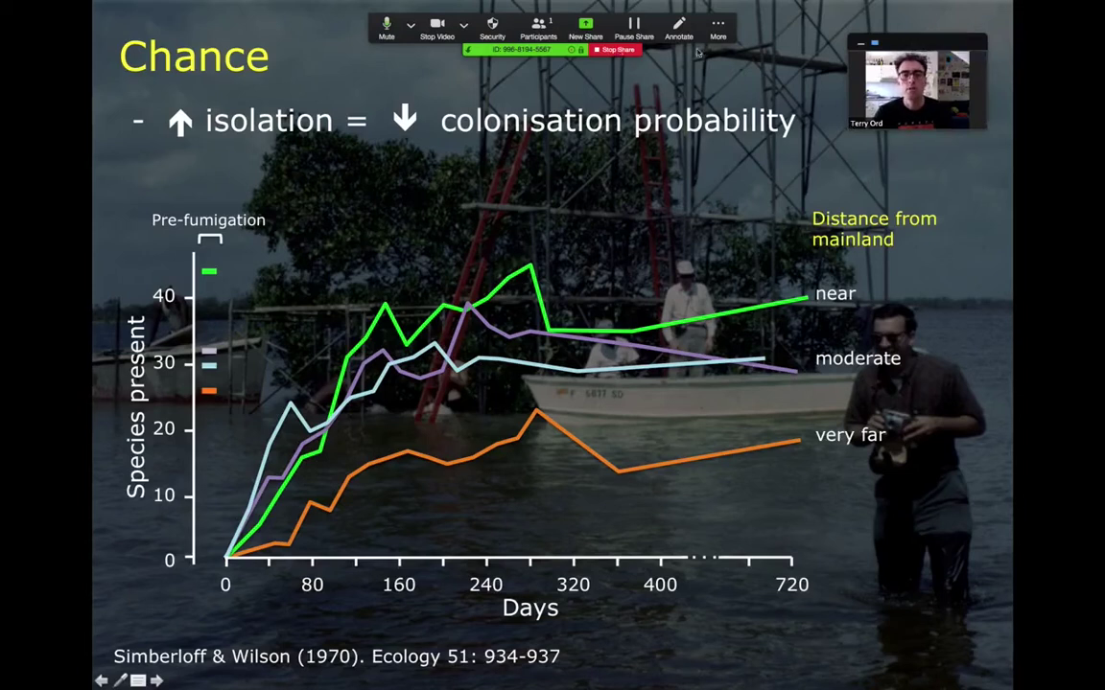
Step: Stop the meeting recording and end the desktop share
left_click(719, 31)
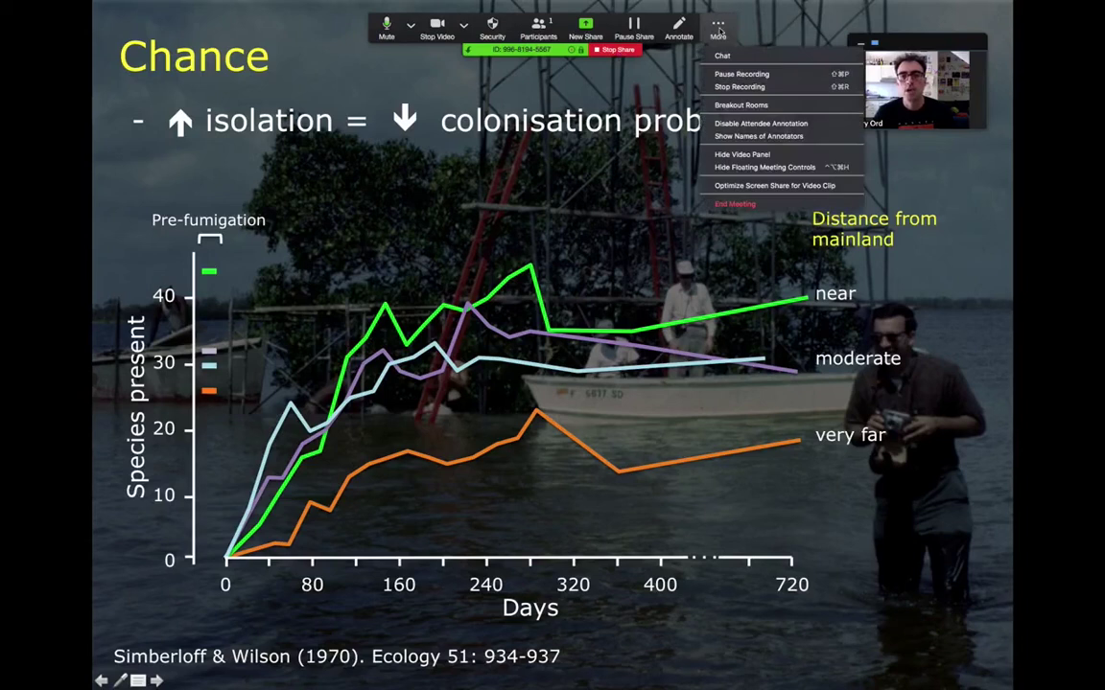
left_click(726, 87)
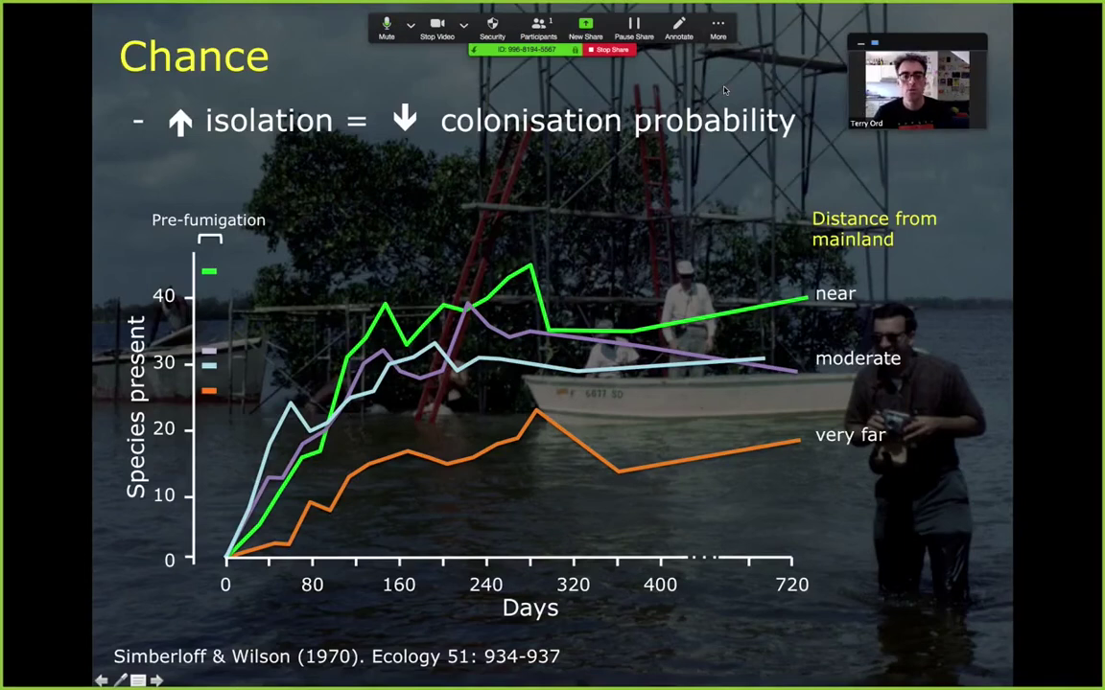
left_click(611, 51)
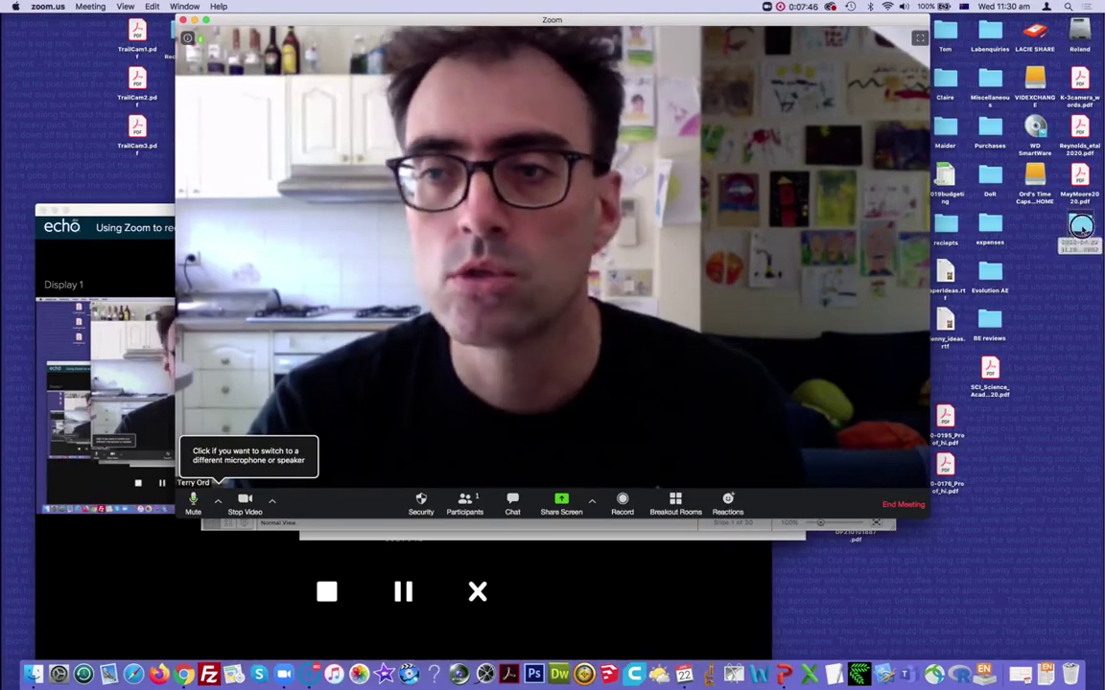
Step: Open the meeting's recording folder on the desktop, try to open double_click_to_convert_02.zoom, and close the folder
left_click(1081, 228)
double_click(1081, 228)
left_click_drag(618, 155, 598, 221)
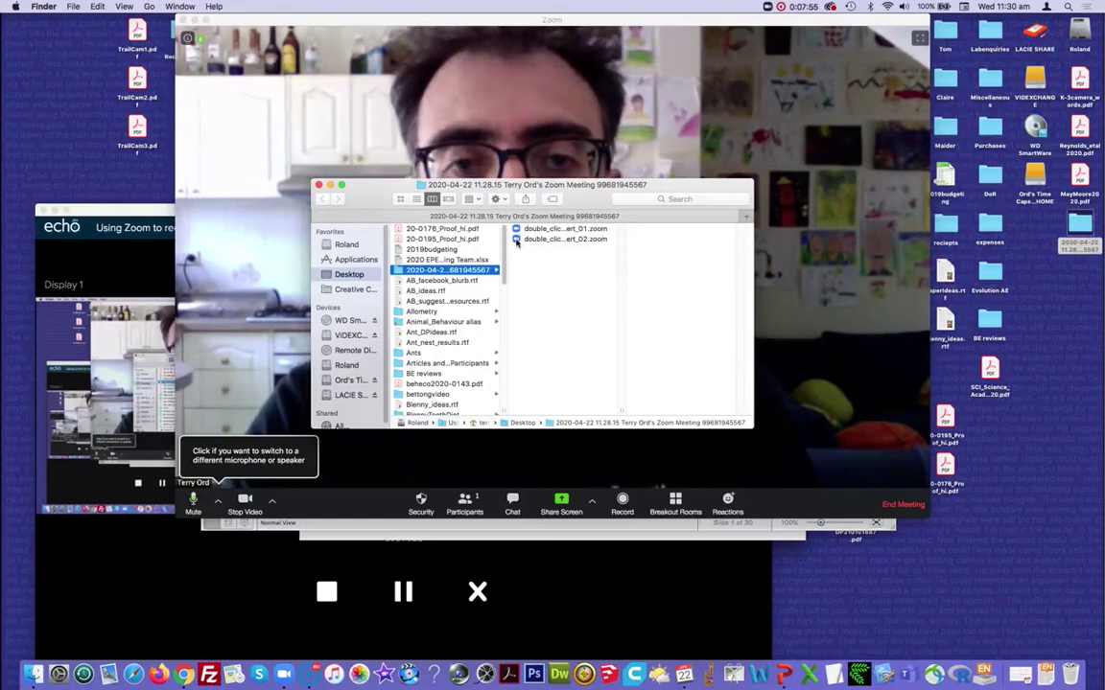
double_click(516, 239)
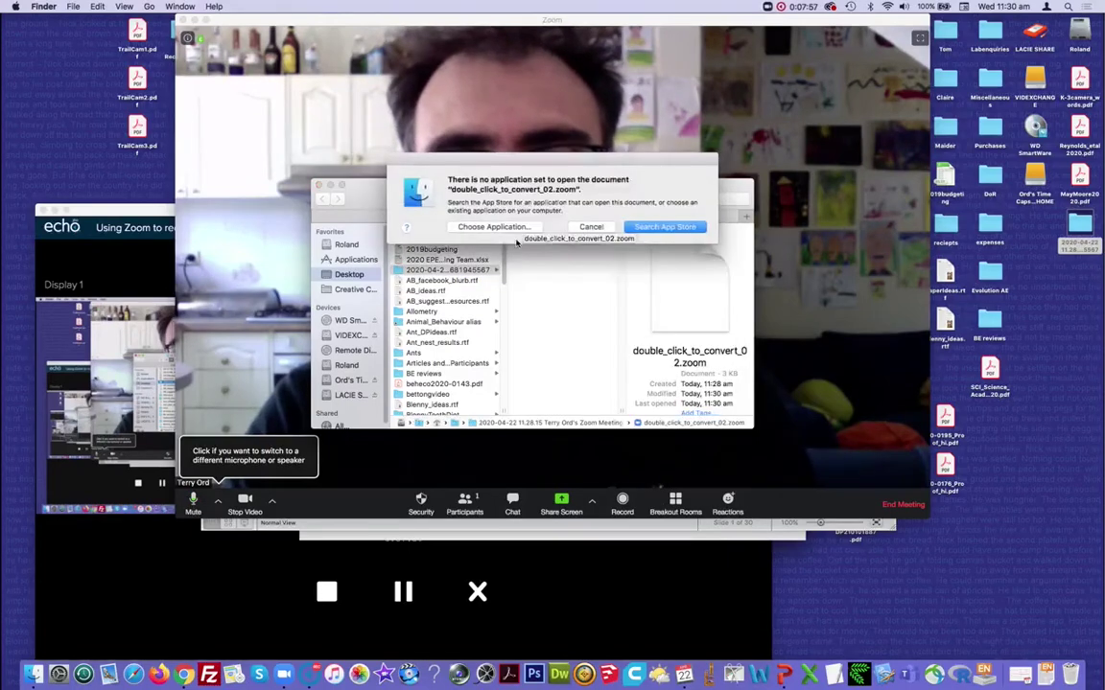
left_click(589, 227)
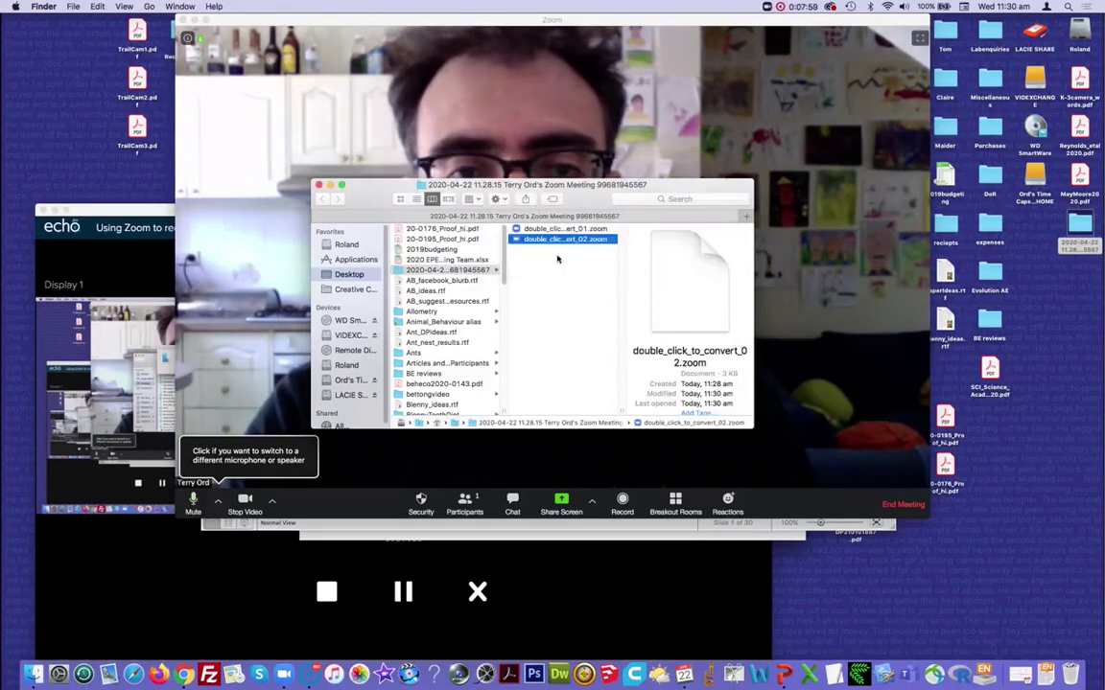
key("super+w")
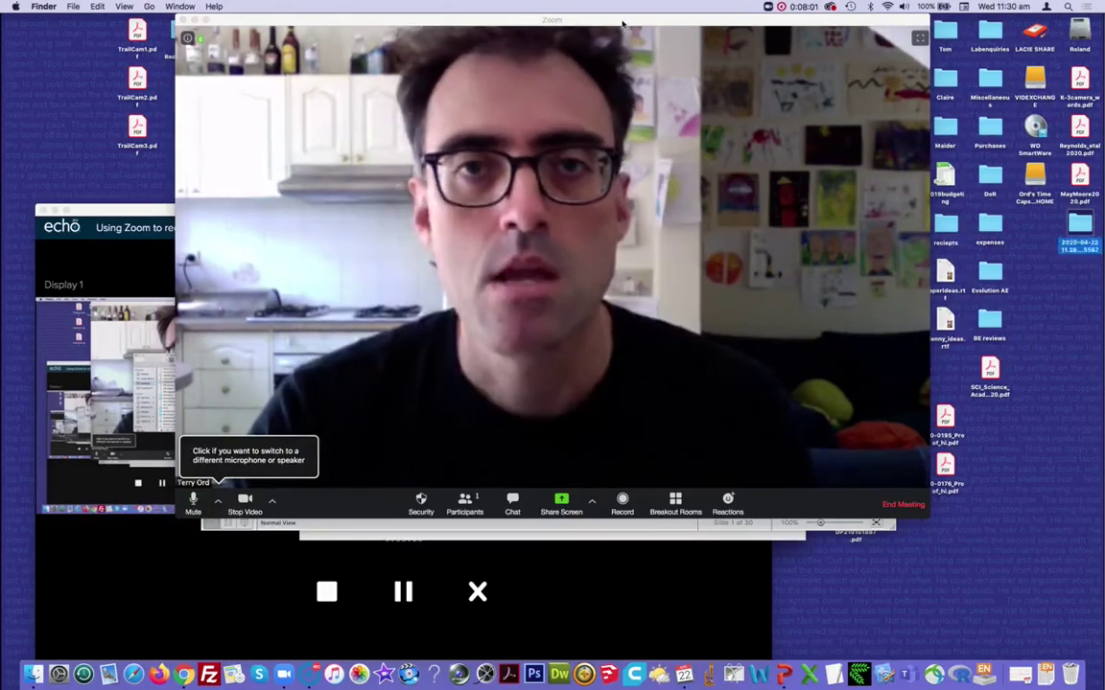
Step: Close the Zoom meeting window and end the meeting for all participants
left_click(623, 24)
key("super+w")
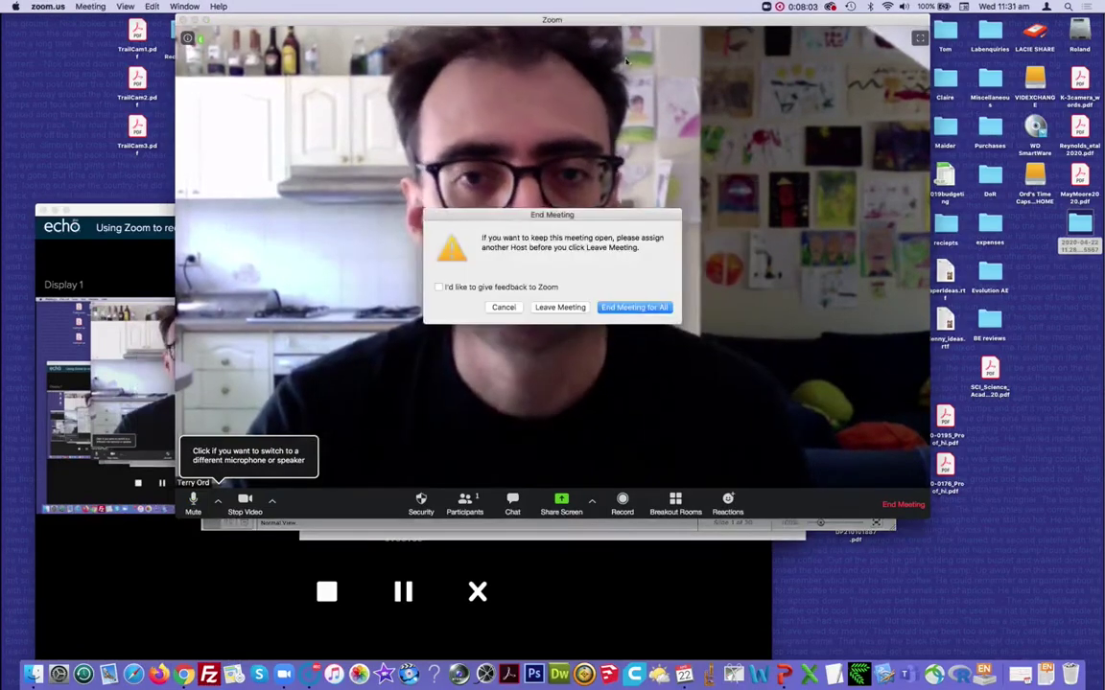
left_click(636, 309)
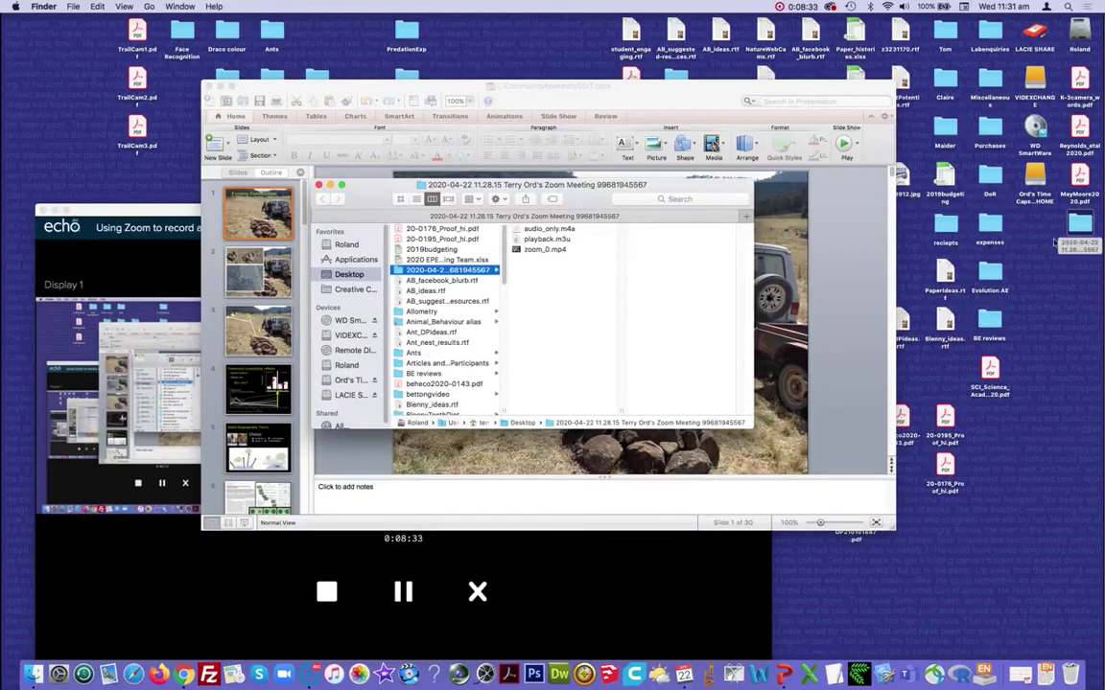
Step: Open zoom_0.mp4 from the recording folder in QuickTime Player, play its first seconds, and close the video
double_click(523, 249)
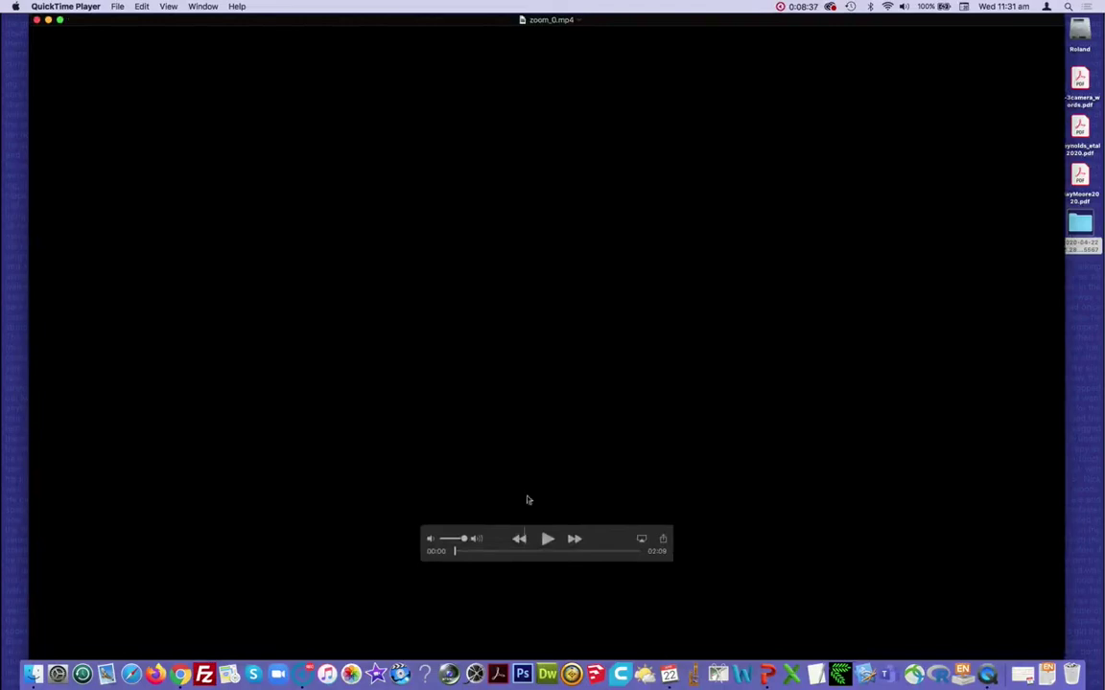
left_click(546, 539)
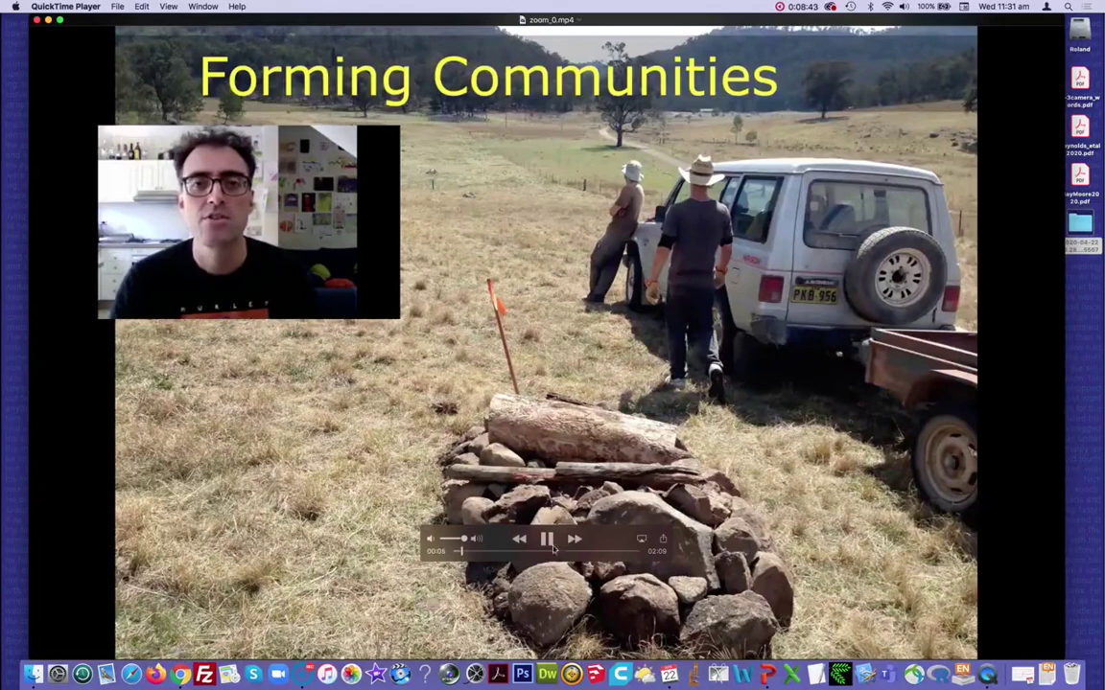
left_click(549, 541)
key("super+w")
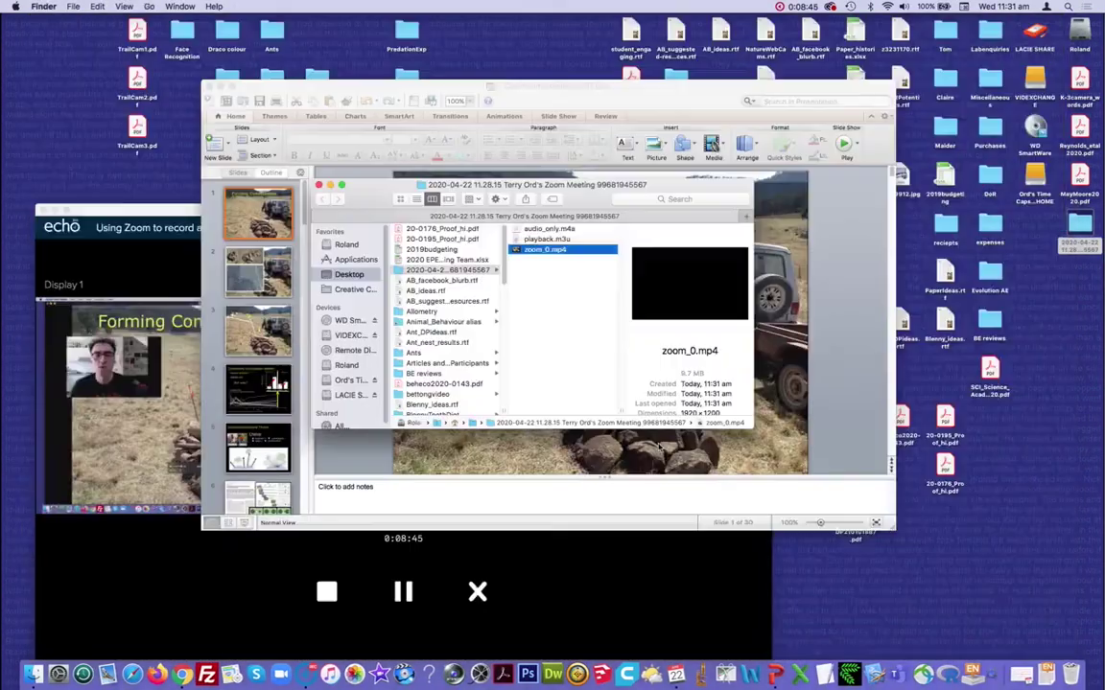